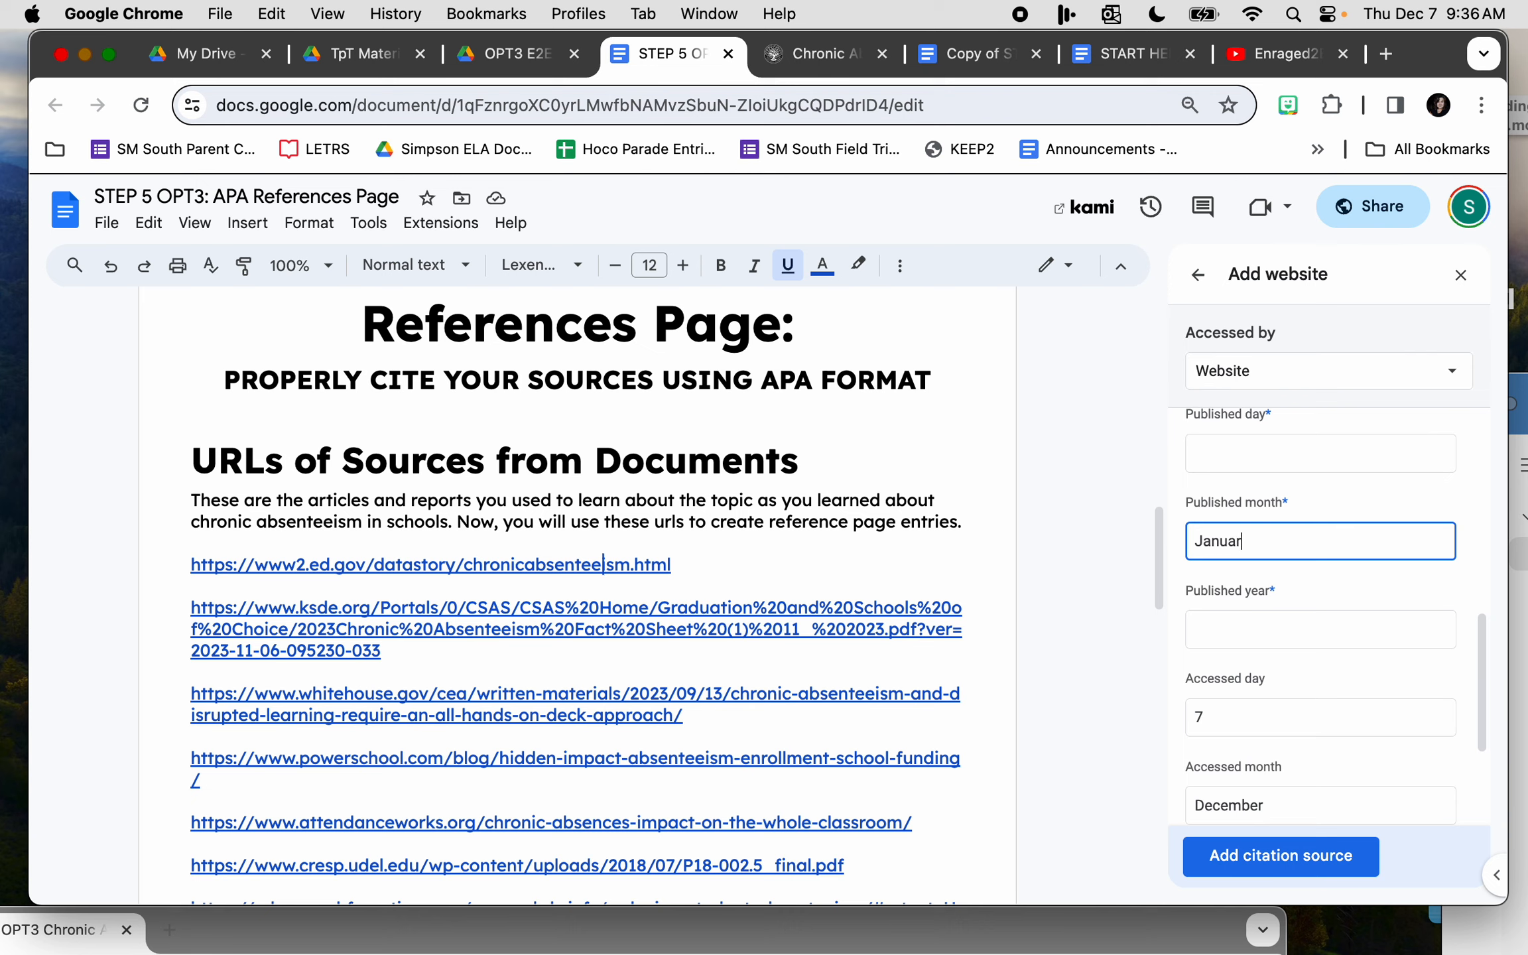
Set the published year to 2019 and add the ed.gov website to the citation sources.
{"action": "left_click", "coordinate": [1226, 636]}
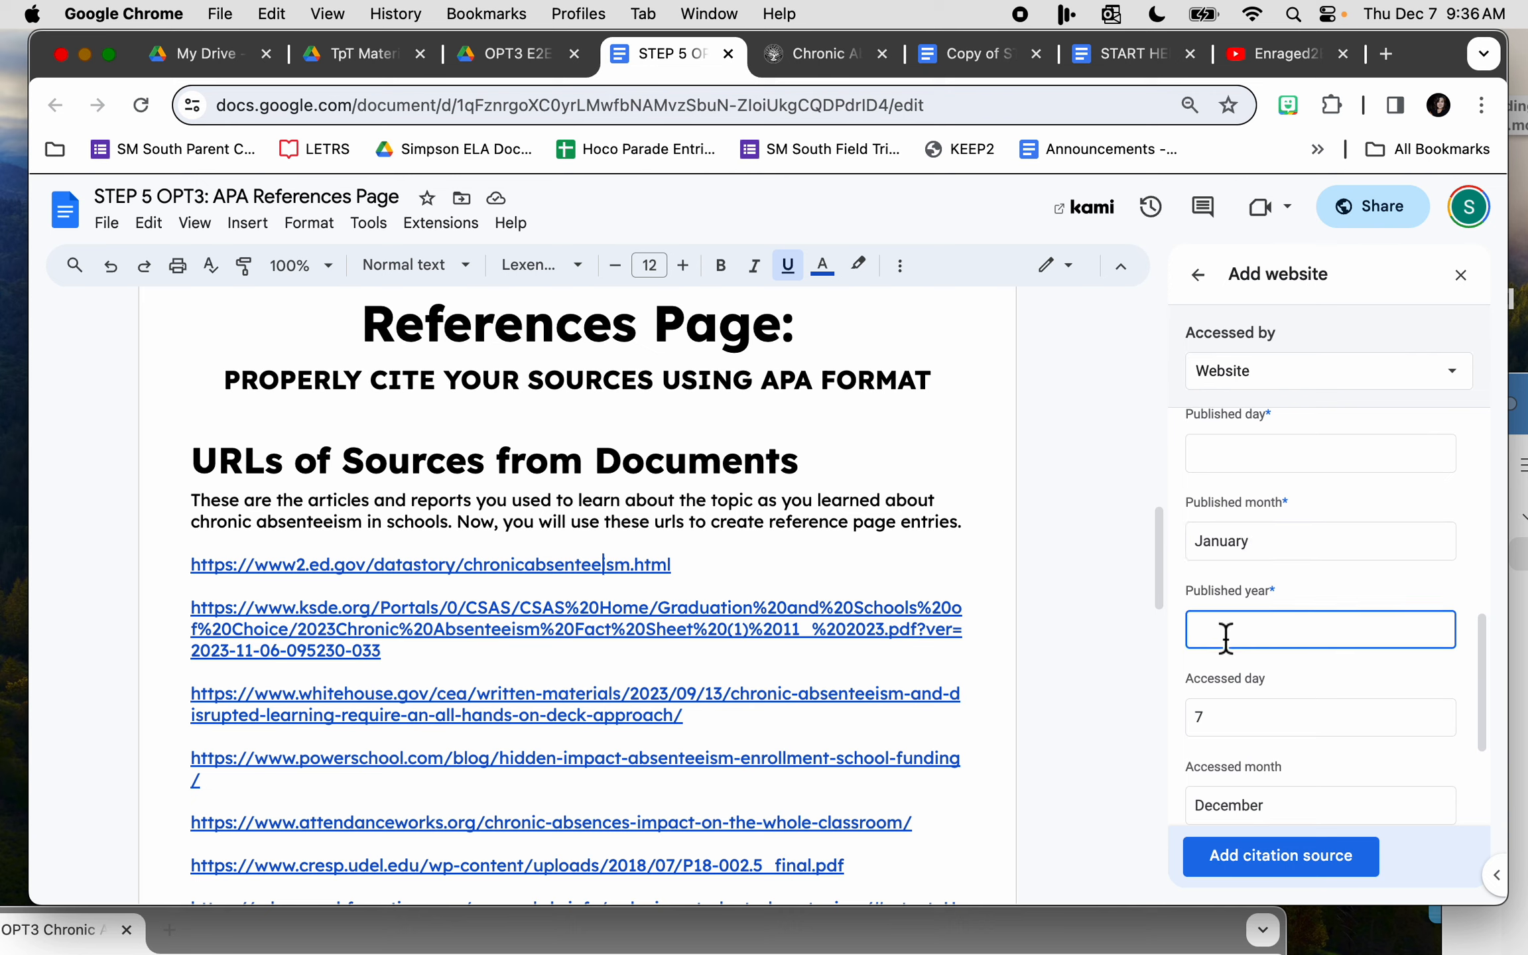
{"action": "type", "text": "2019"}
{"action": "scroll", "coordinate": [1320, 664], "scroll_direction": "down", "scroll_amount": 3}
{"action": "left_click", "coordinate": [1273, 869]}
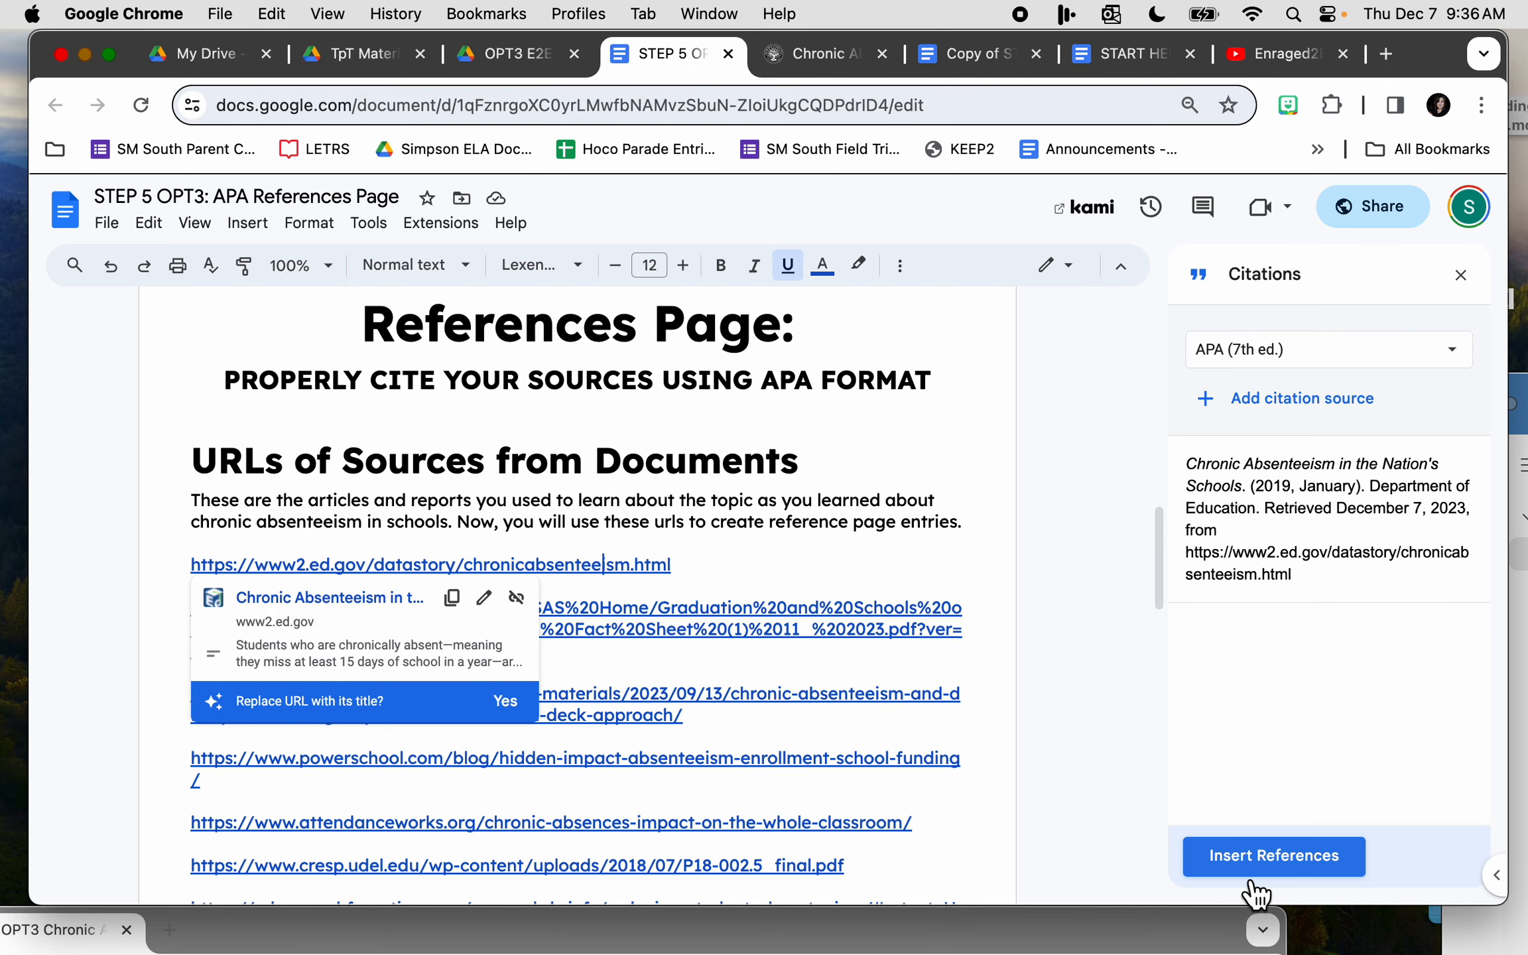
{"action": "scroll", "coordinate": [656, 677], "scroll_direction": "down", "scroll_amount": 5}
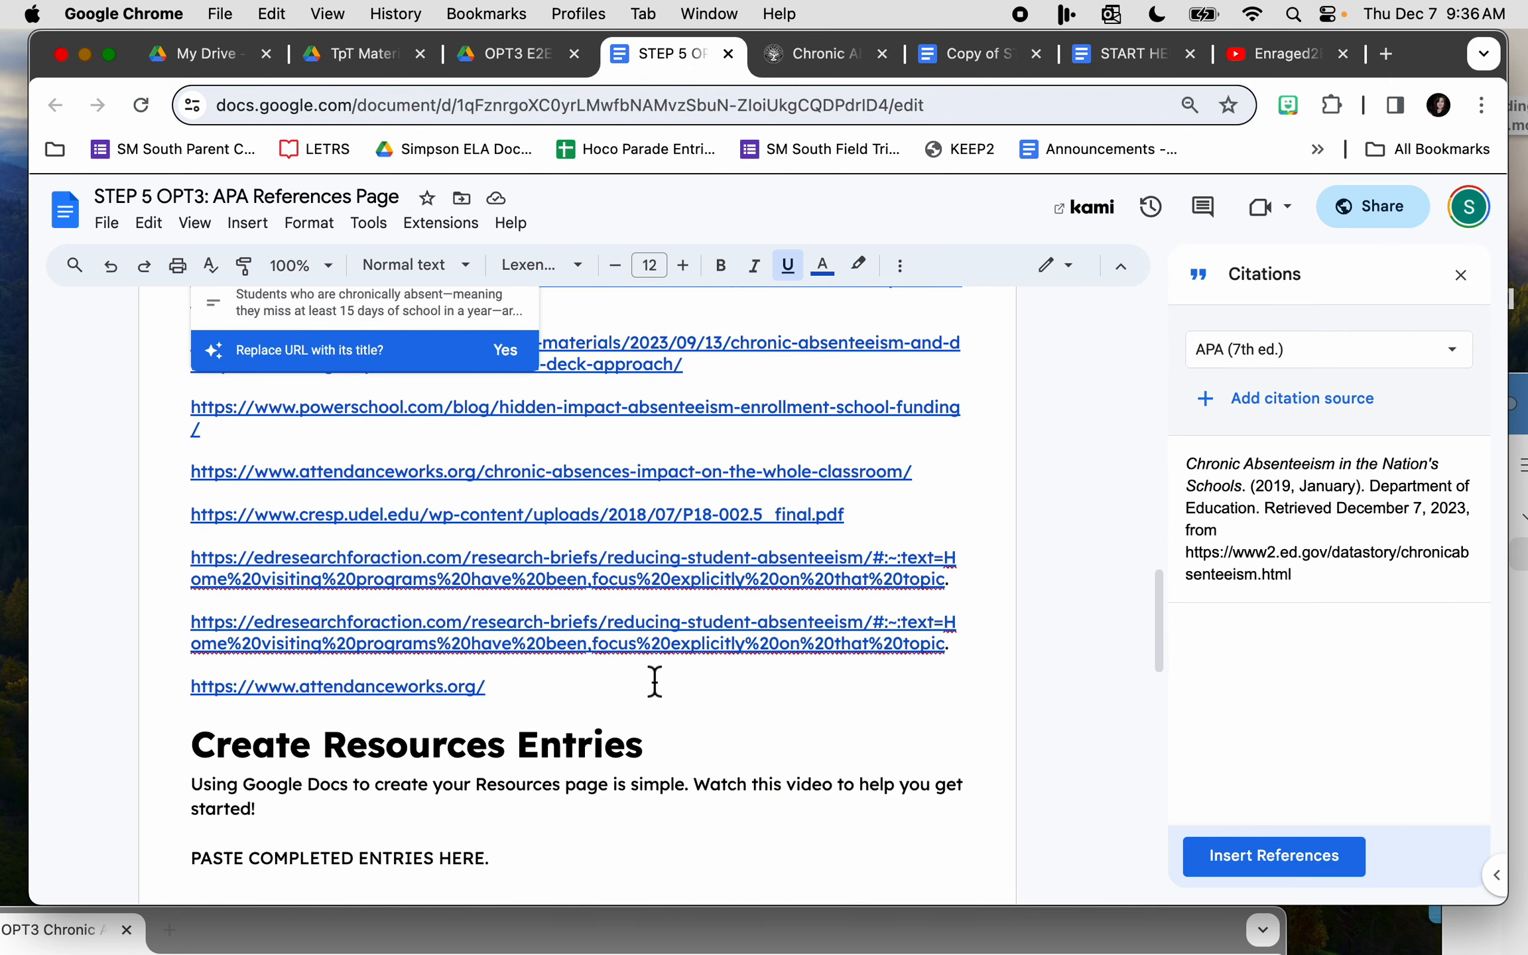
{"action": "scroll", "coordinate": [655, 682], "scroll_direction": "up", "scroll_amount": 1}
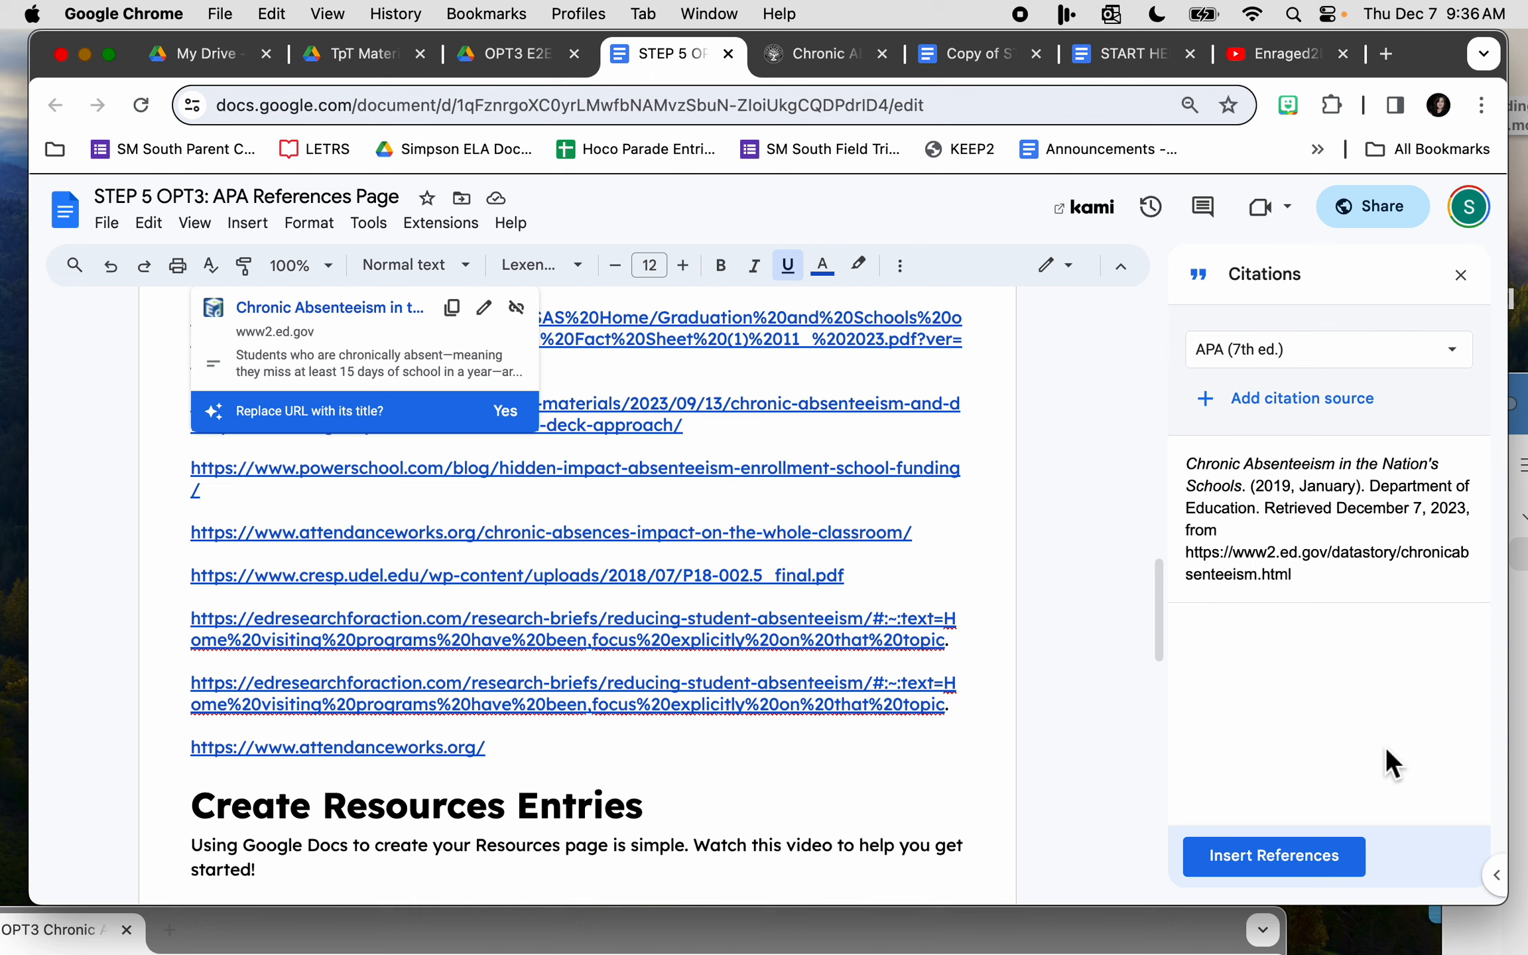
{"action": "left_click", "coordinate": [561, 384]}
{"action": "mouse_move", "coordinate": [1218, 521]}
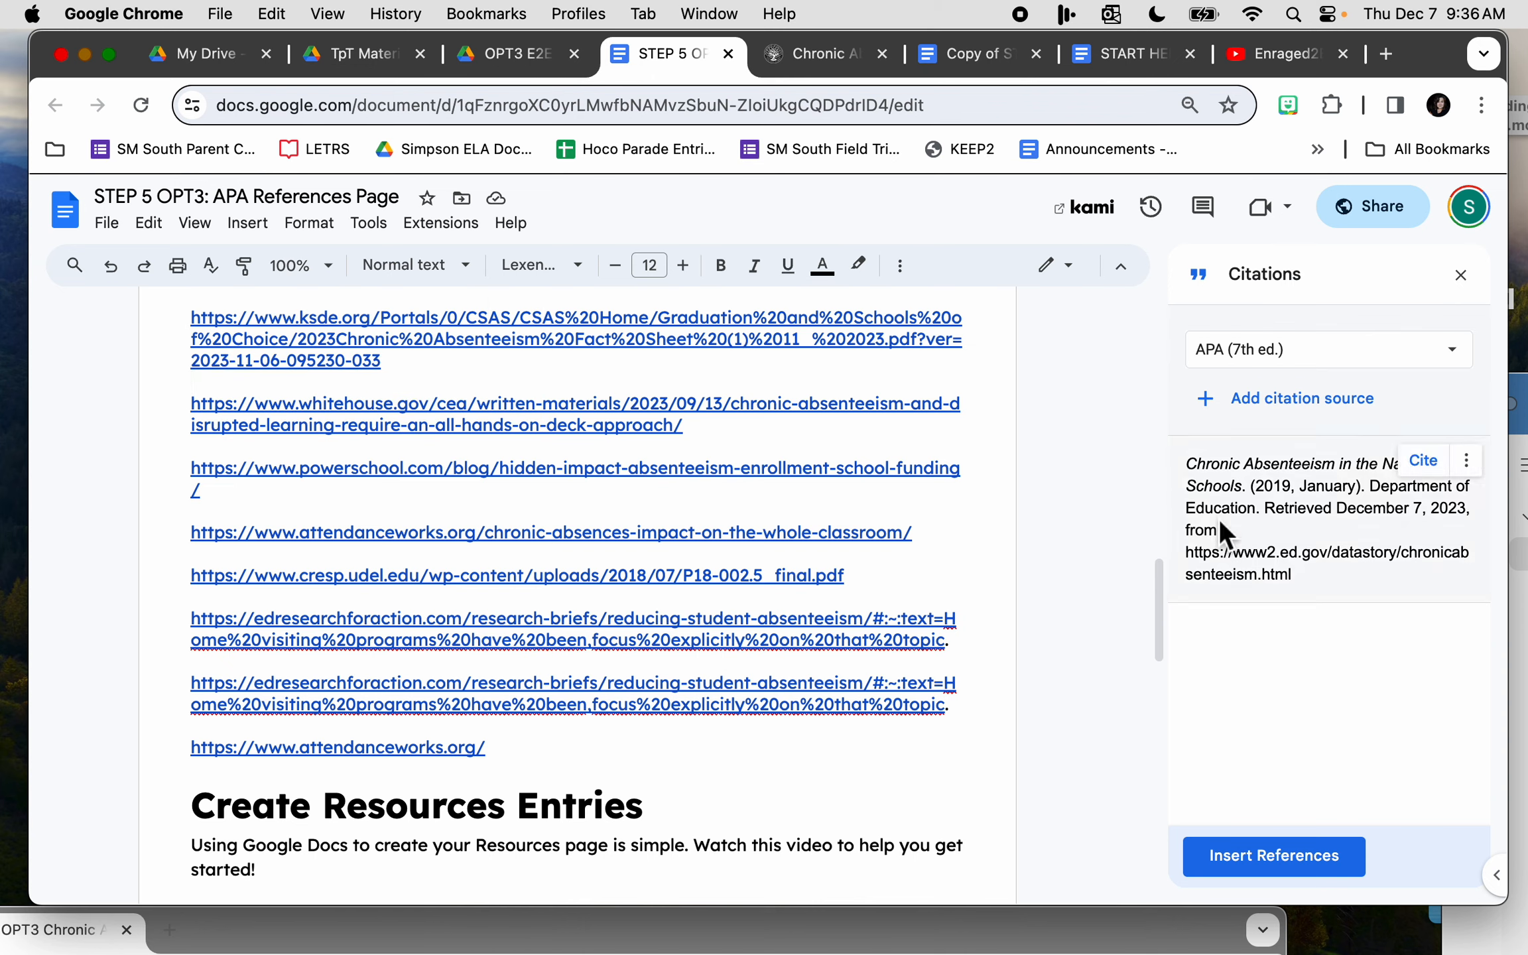
{"action": "scroll", "coordinate": [938, 563], "scroll_direction": "up", "scroll_amount": 3}
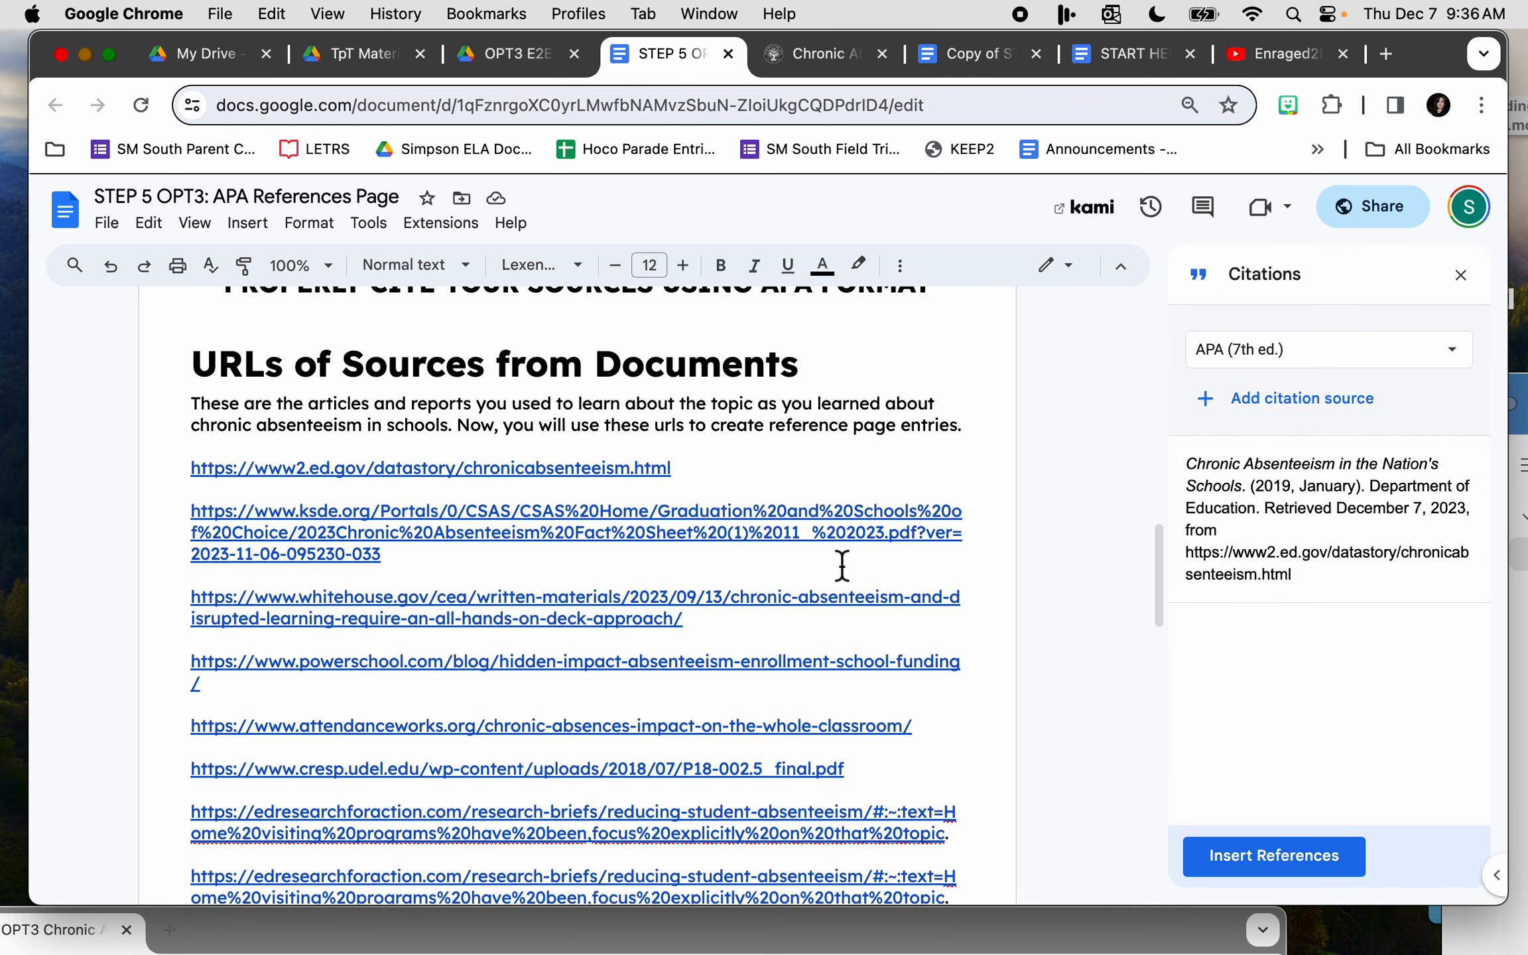
Start a new citation with source type Website and look up the ksde.org fact sheet URL copied from the source list.
{"action": "left_click", "coordinate": [1327, 397]}
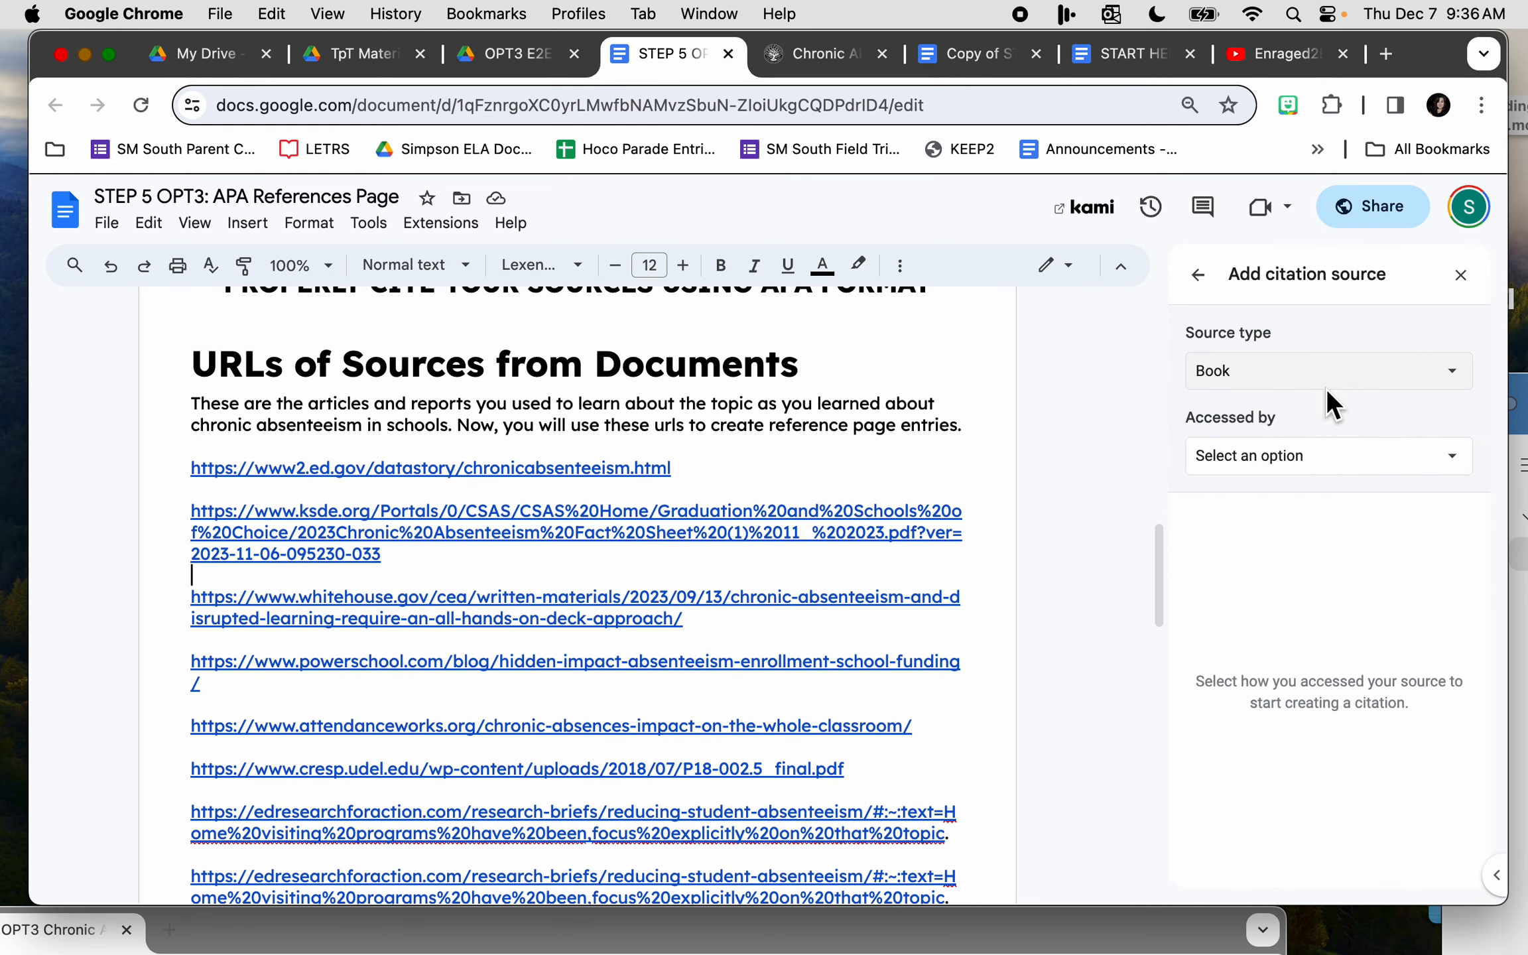
{"action": "left_click", "coordinate": [1235, 381]}
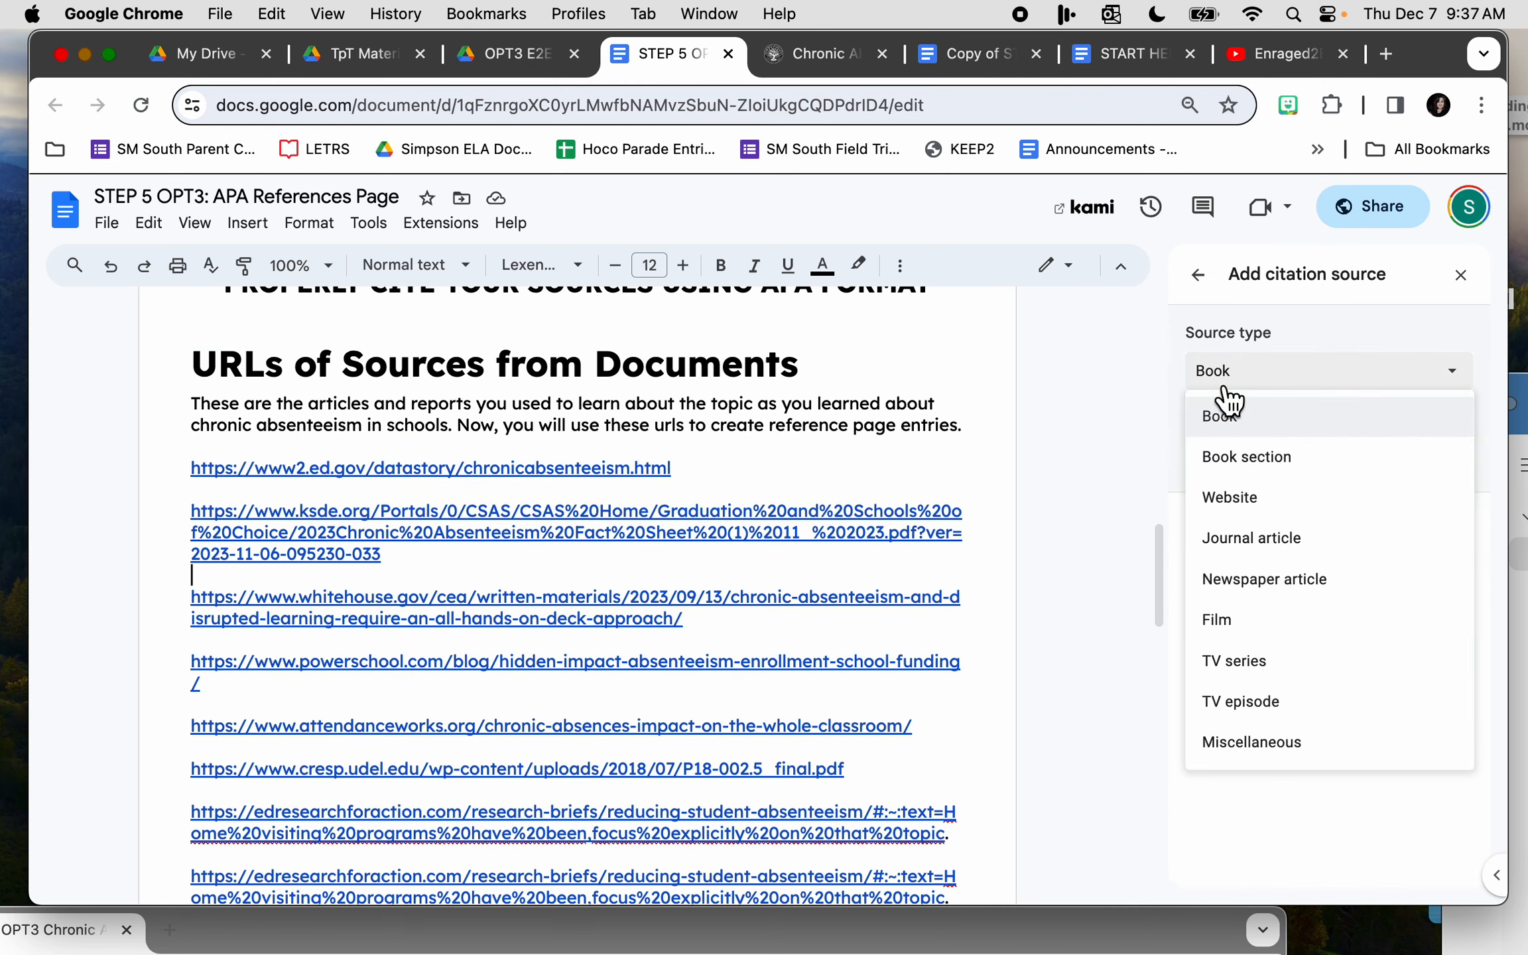
{"action": "left_click", "coordinate": [1240, 496]}
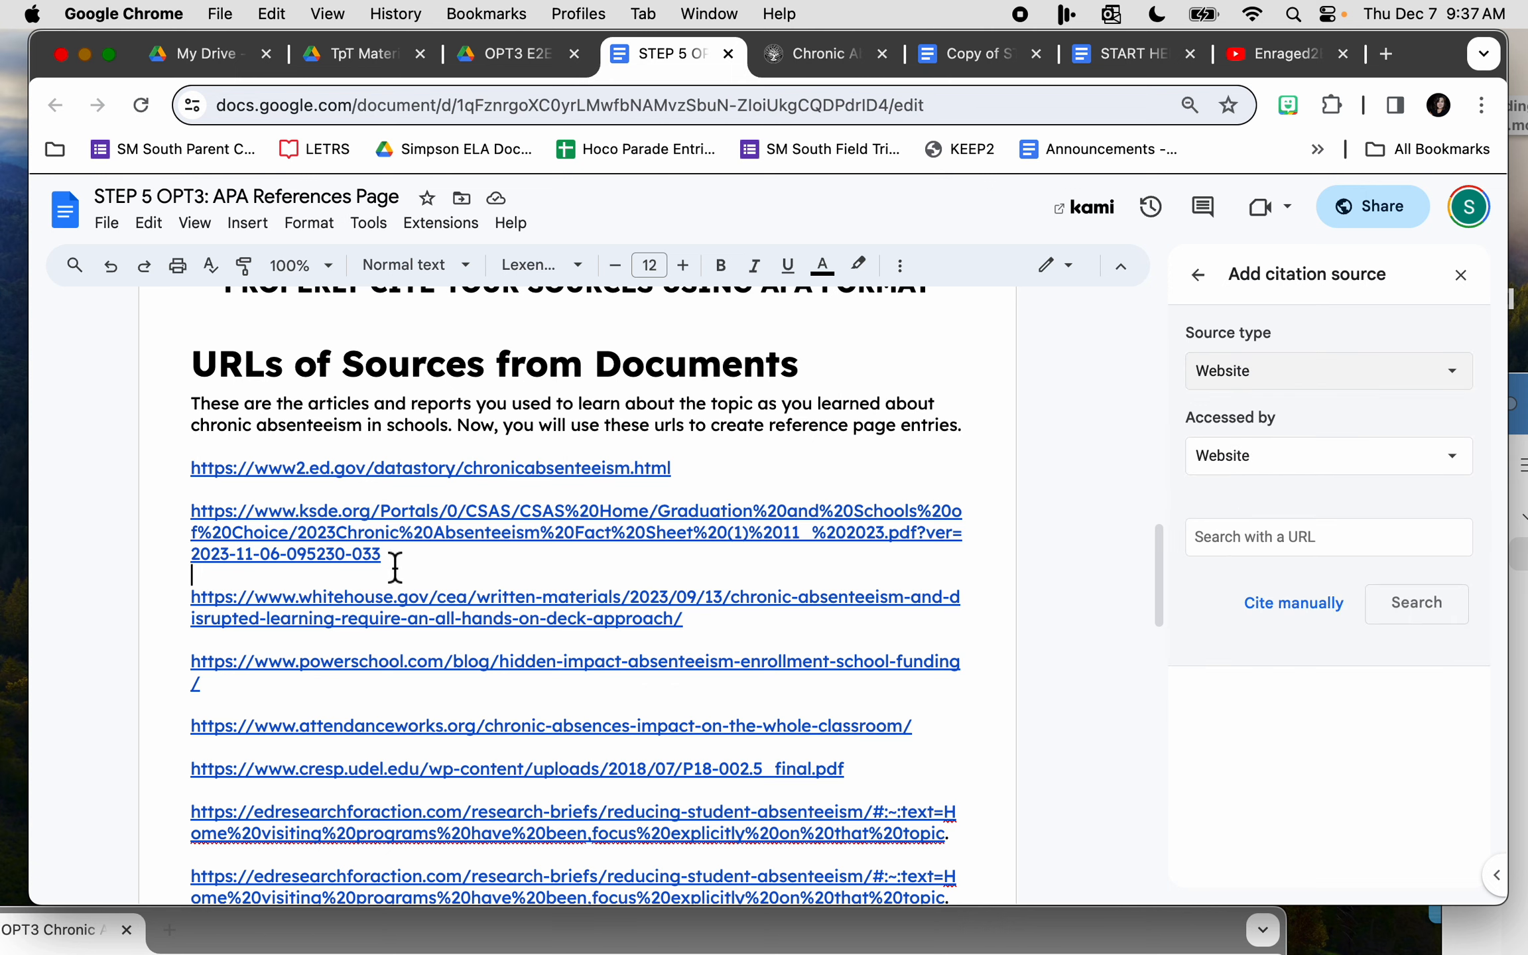
{"action": "left_click_drag", "start_coordinate": [392, 561], "coordinate": [178, 528]}
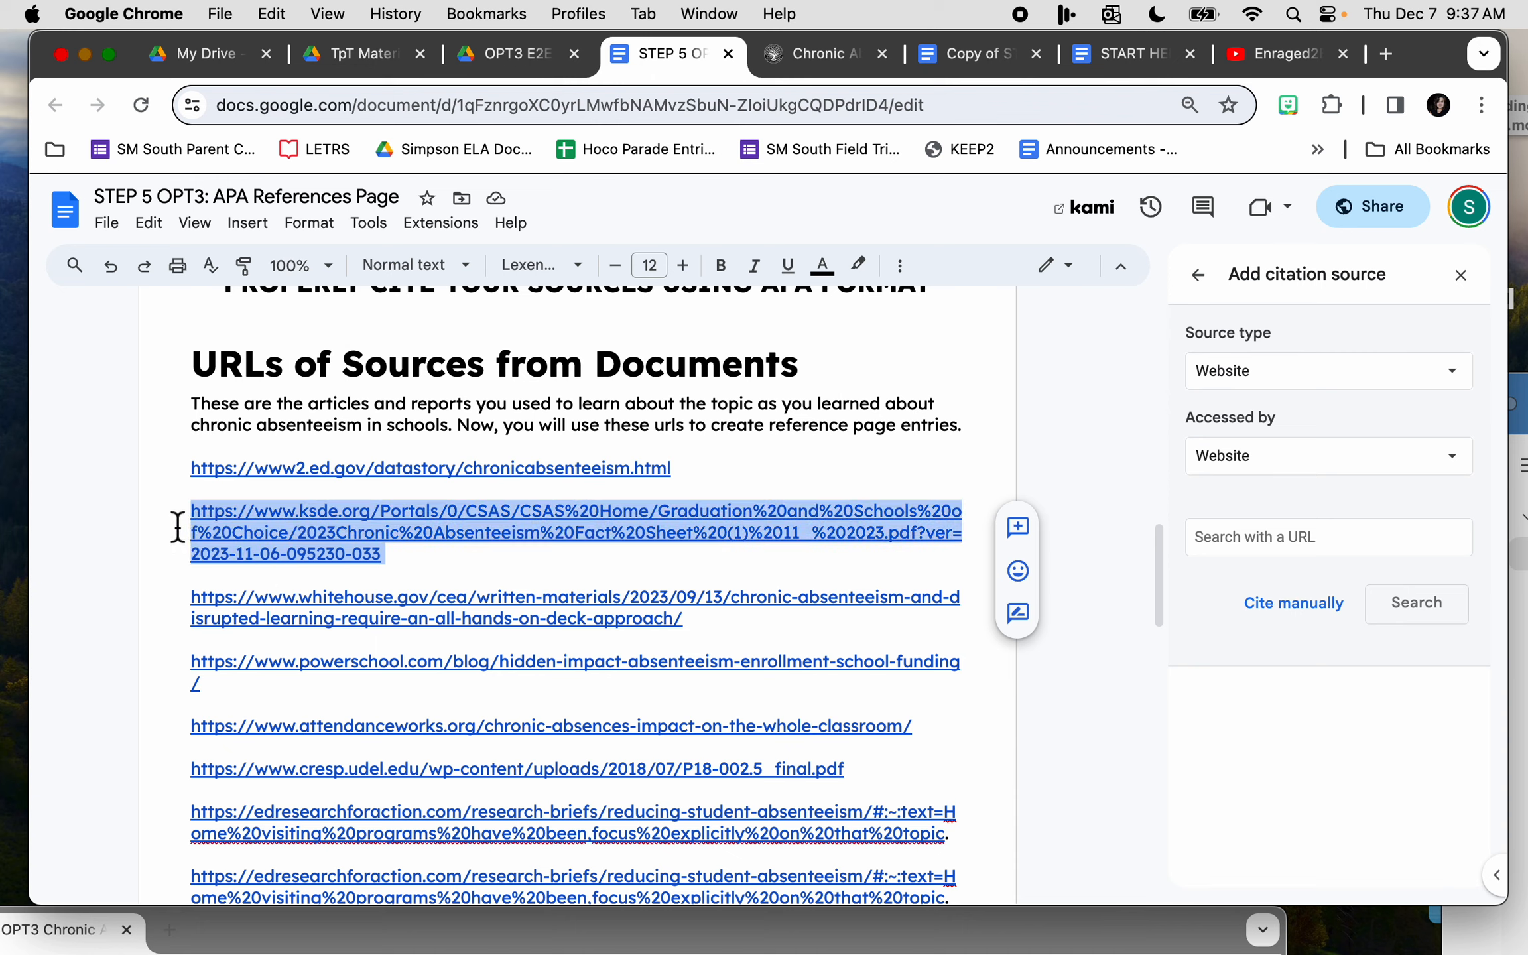
{"action": "key", "text": "super+c"}
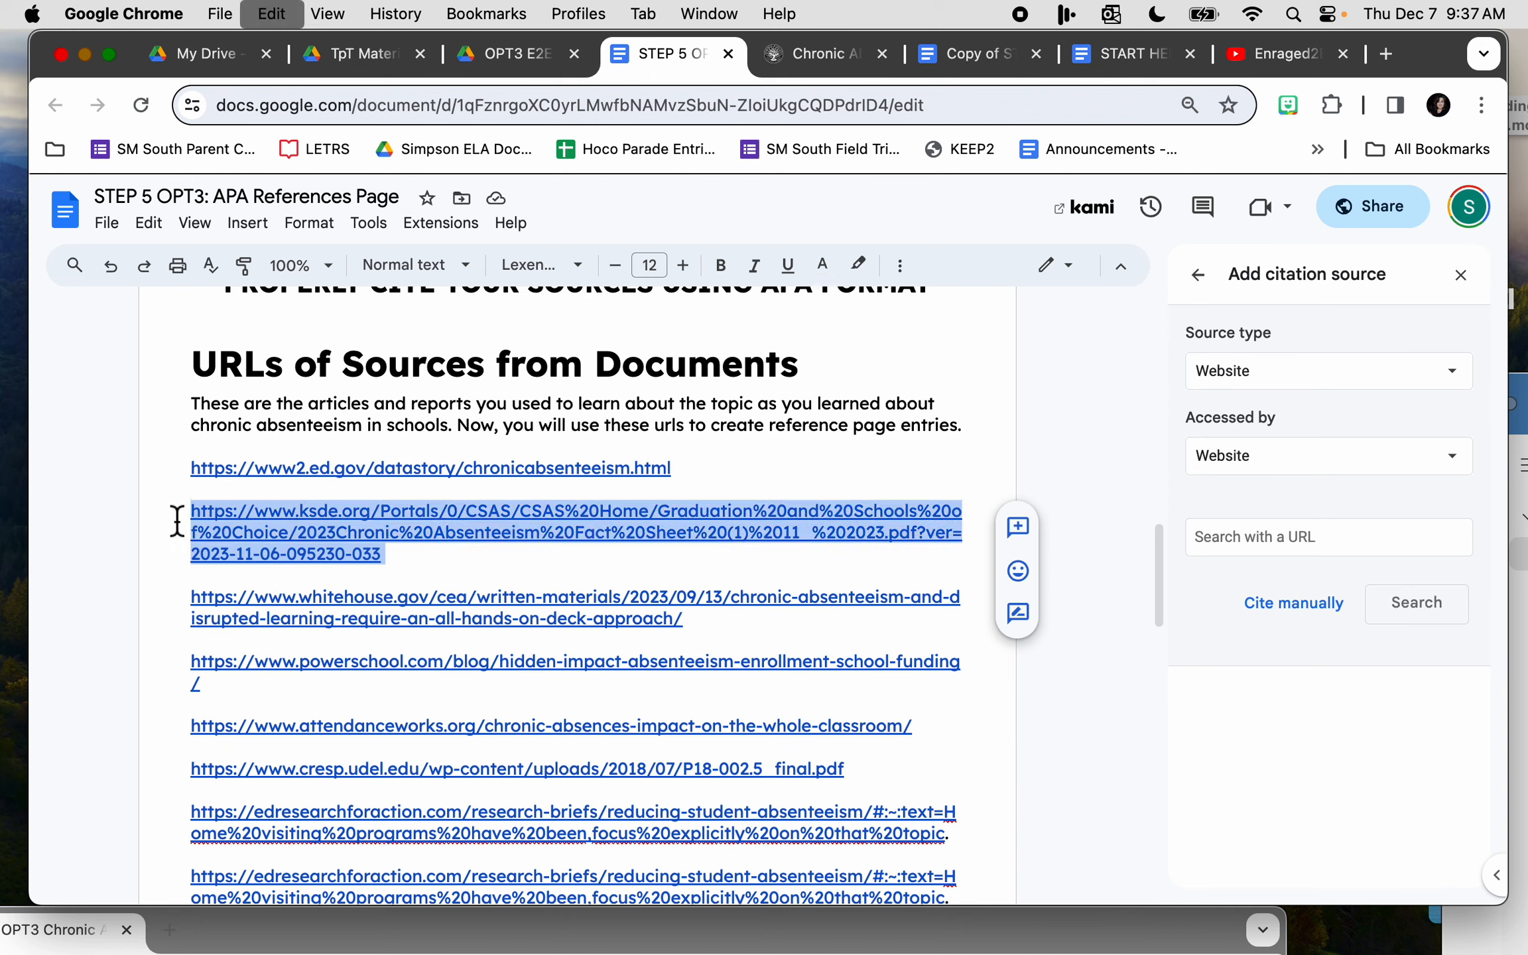
{"action": "left_click", "coordinate": [1229, 548]}
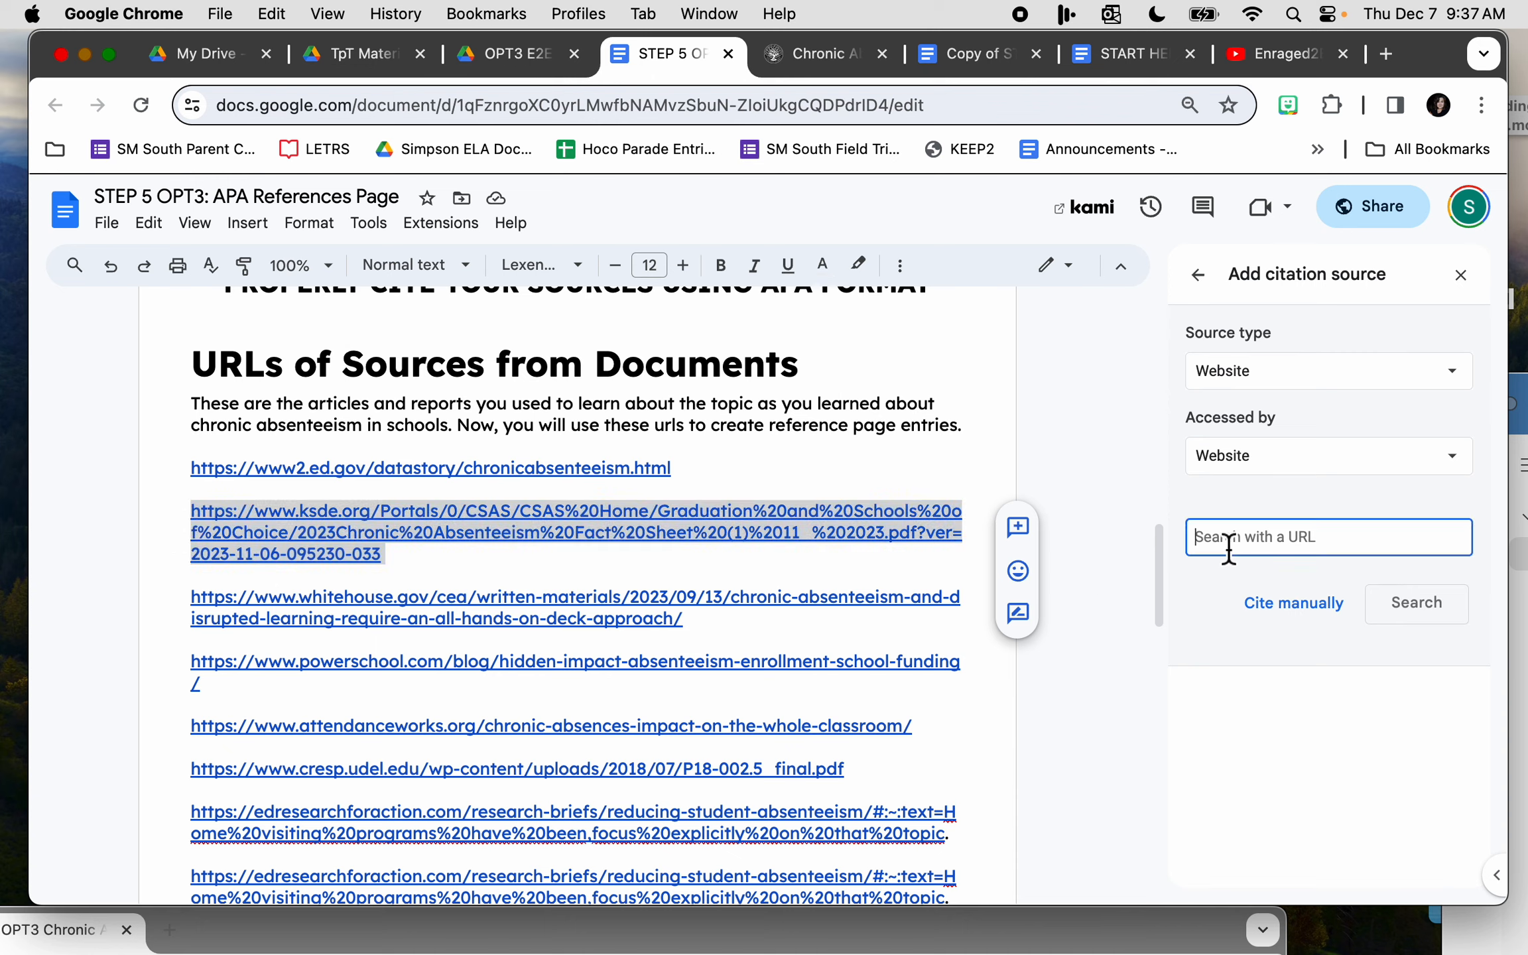
{"action": "key", "text": "super+v"}
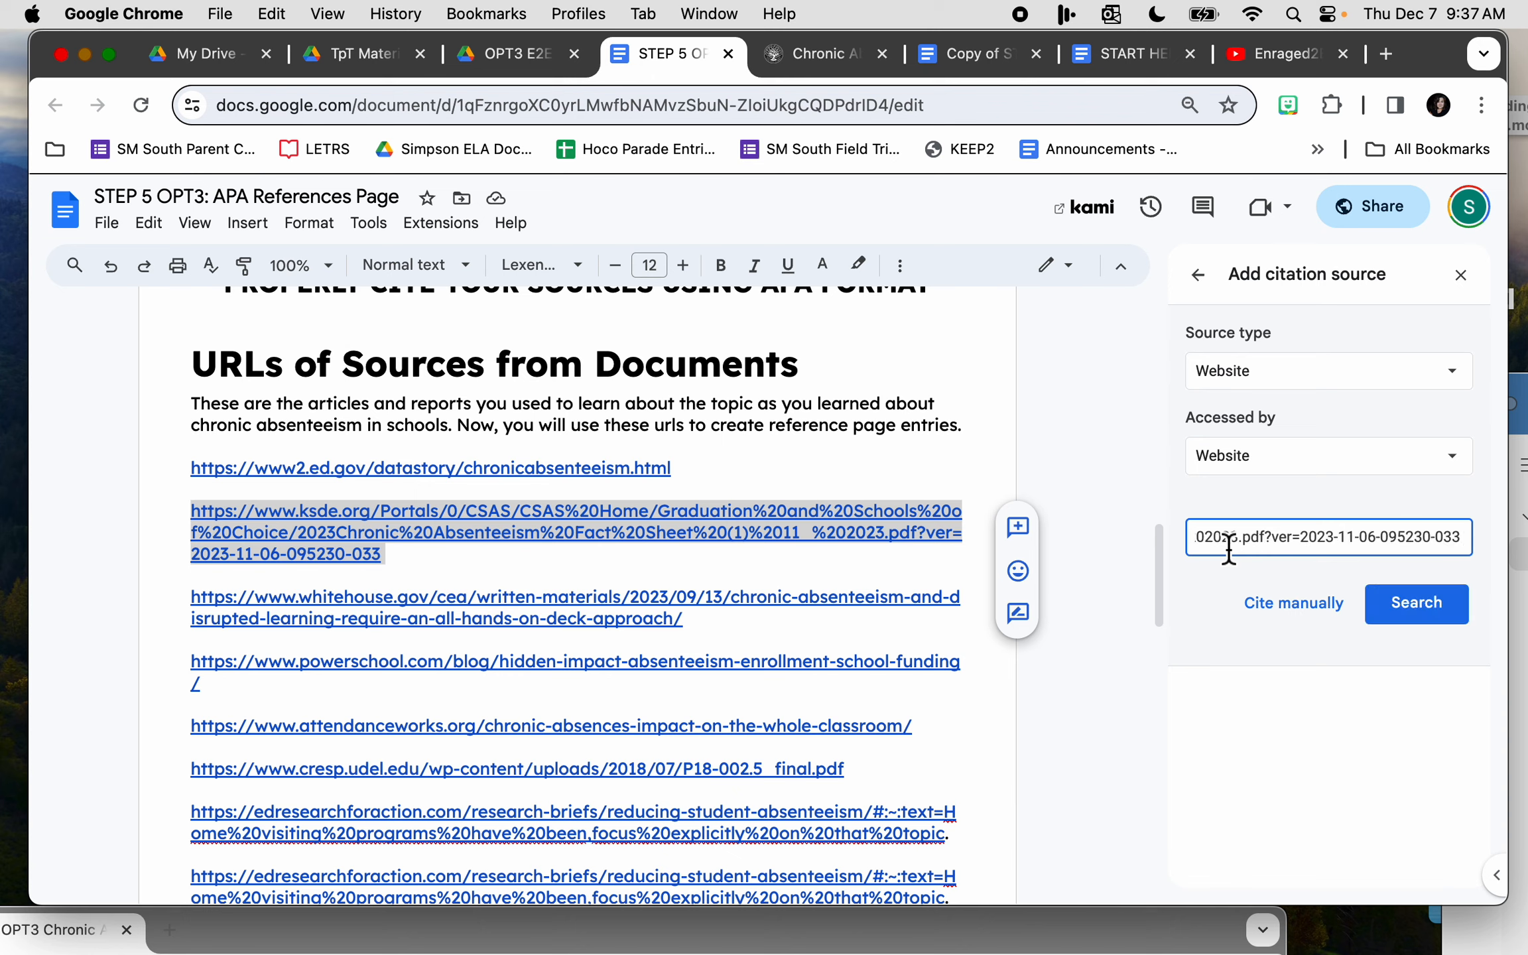
{"action": "left_click", "coordinate": [1419, 607]}
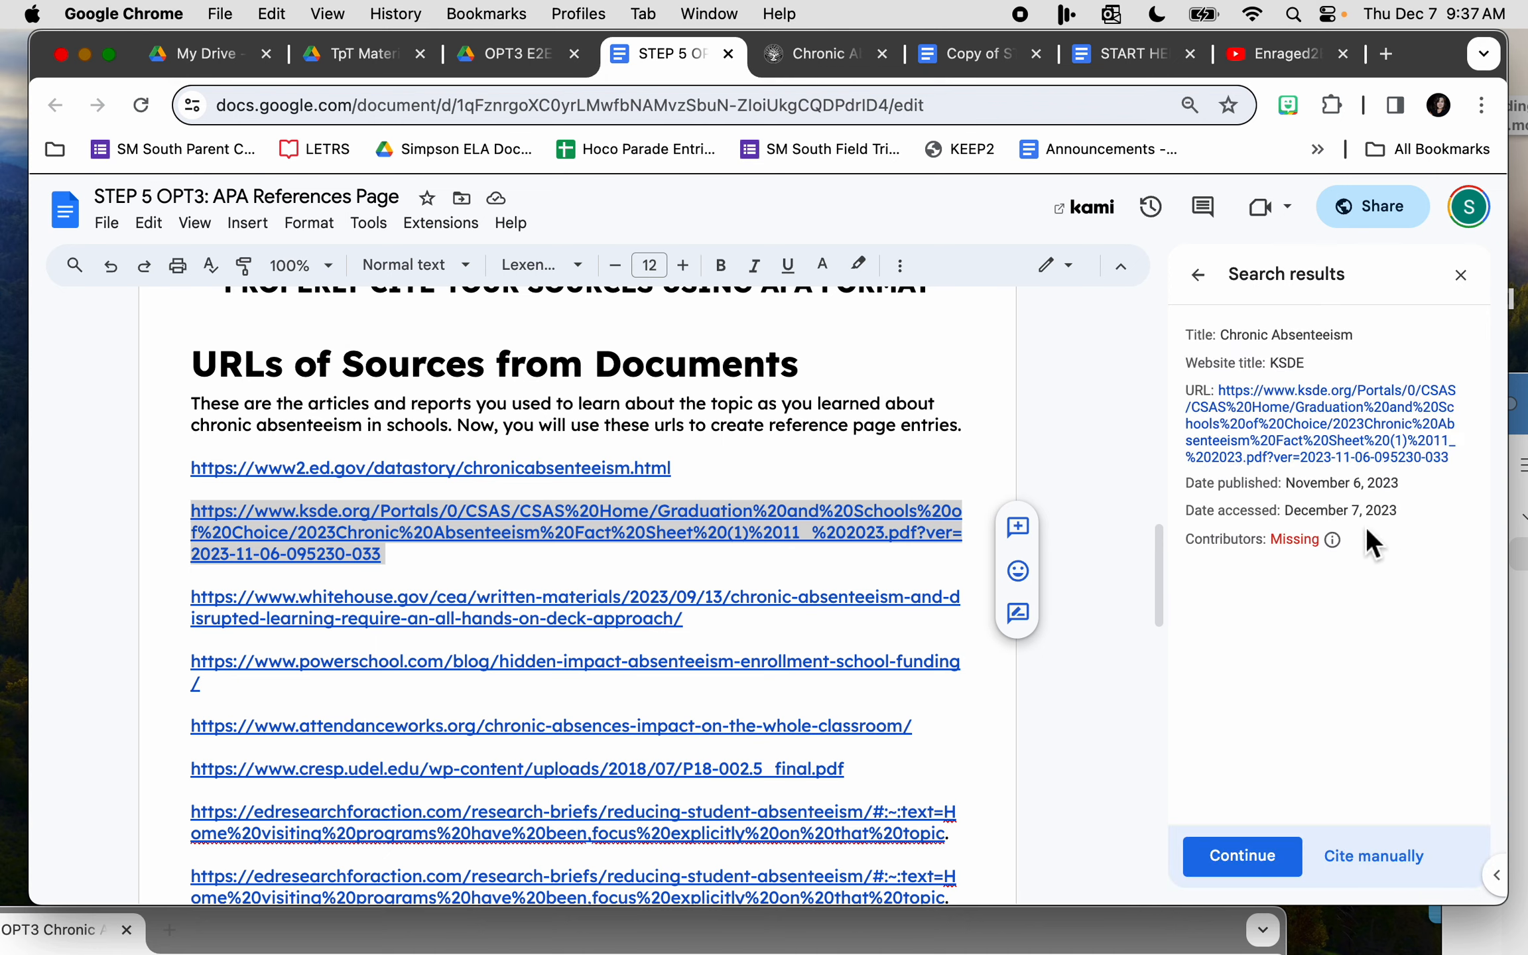
Open the linked ksde.org Chronic Absenteeism fact sheet and check both pages for an author.
{"action": "mouse_move", "coordinate": [1334, 535]}
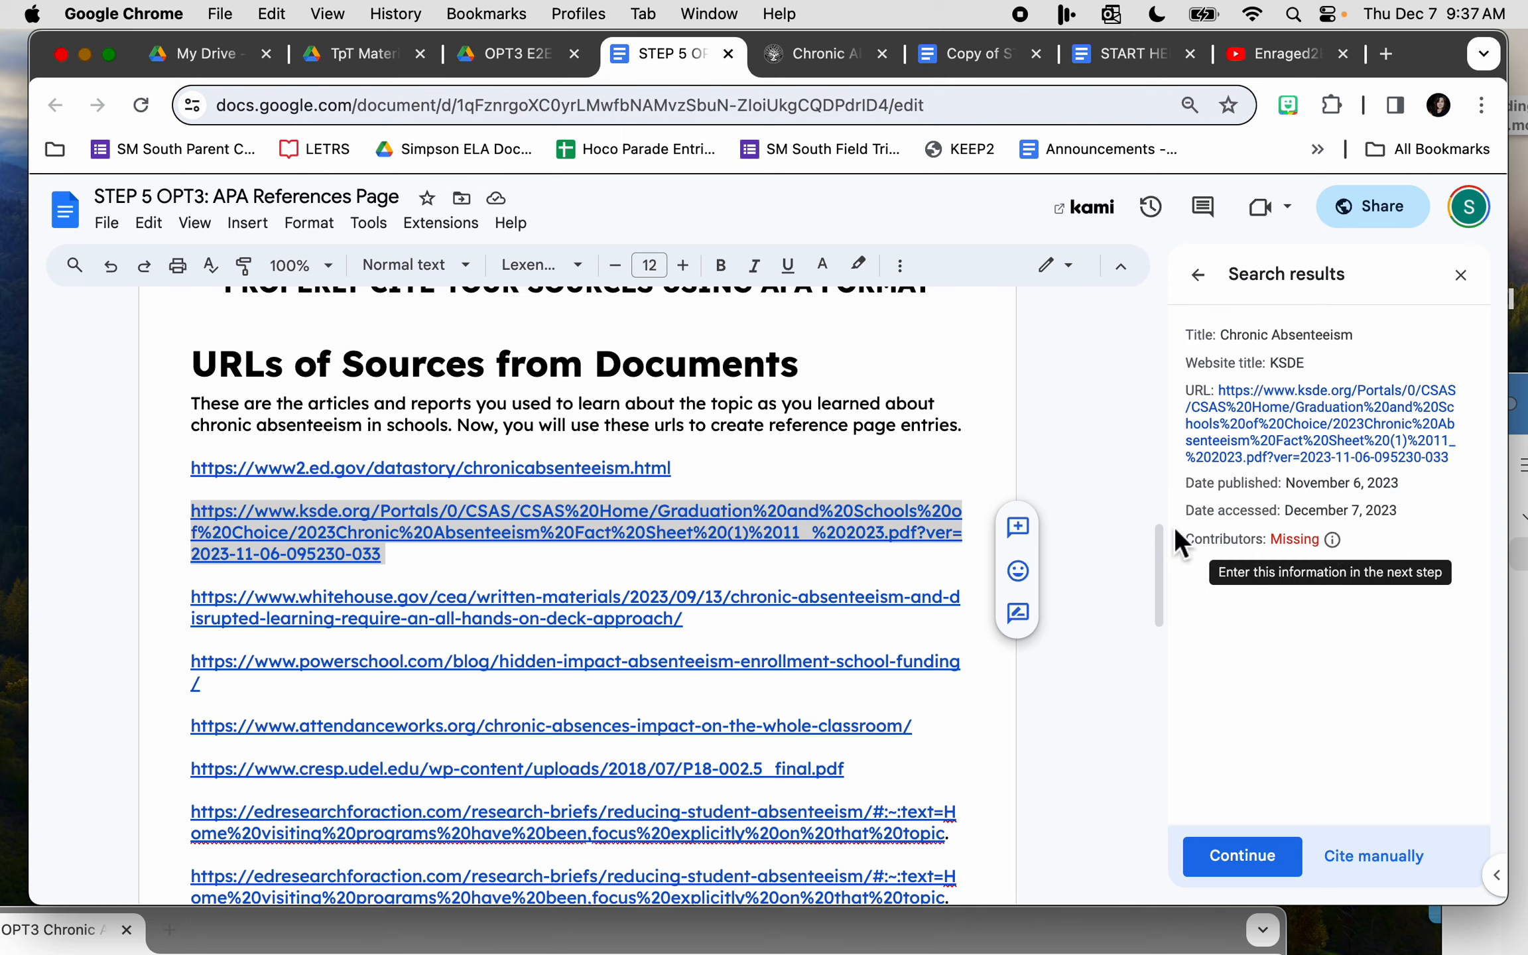
{"action": "left_click", "coordinate": [785, 538]}
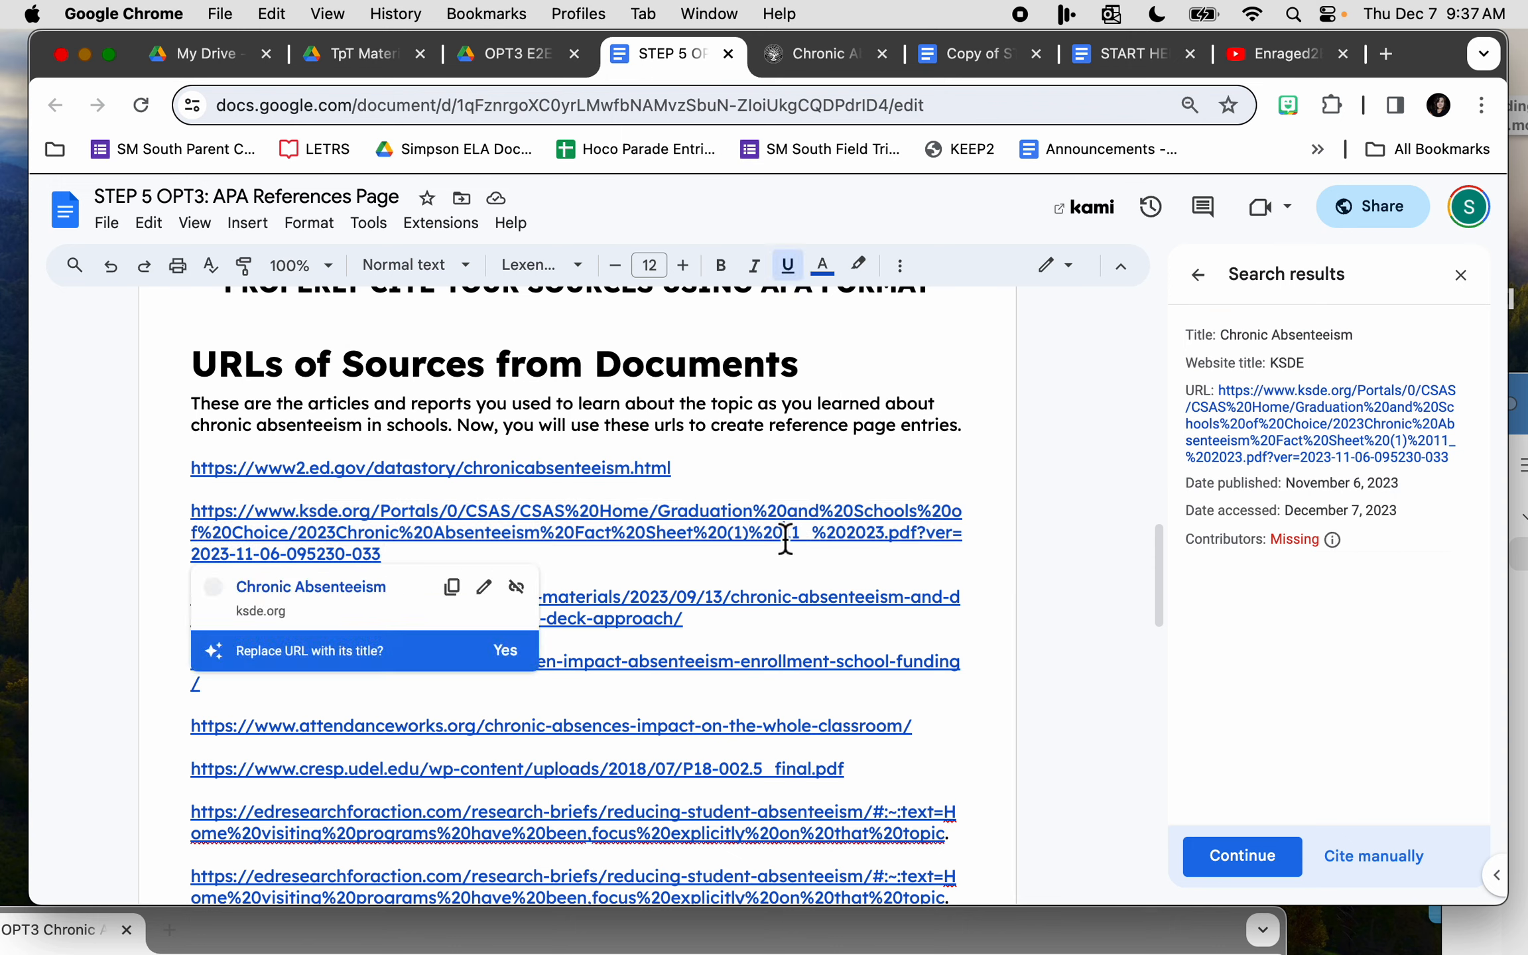
{"action": "left_click", "coordinate": [359, 587]}
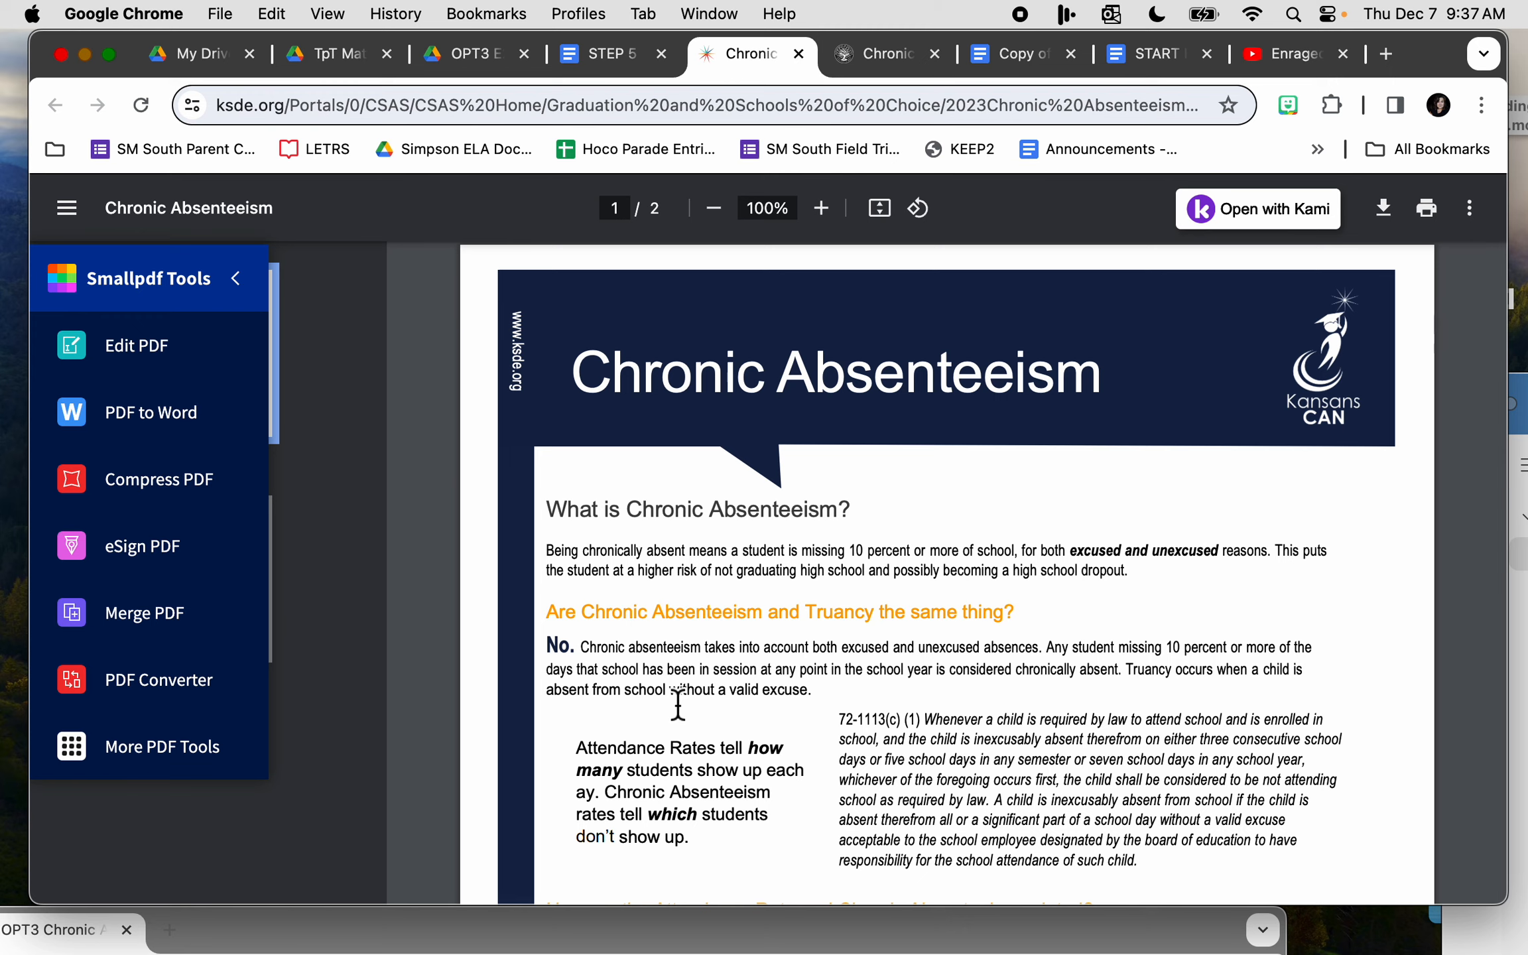
{"action": "scroll", "coordinate": [678, 707], "scroll_direction": "down", "scroll_amount": 2}
{"action": "scroll", "coordinate": [678, 707], "scroll_direction": "up", "scroll_amount": 2}
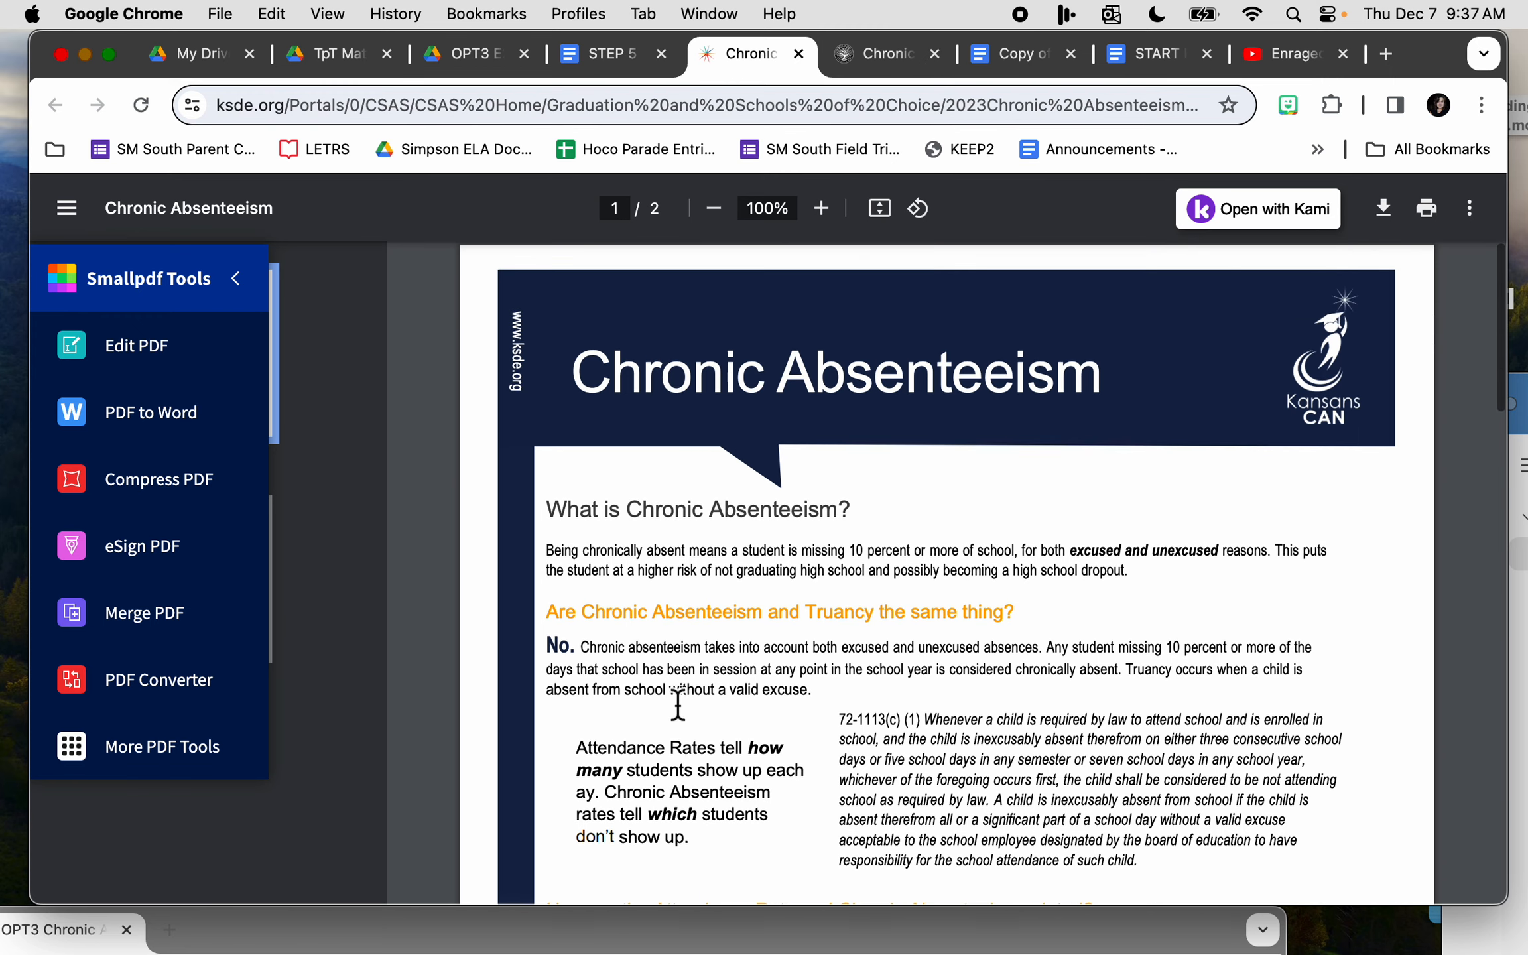
{"action": "scroll", "coordinate": [678, 707], "scroll_direction": "down", "scroll_amount": 7}
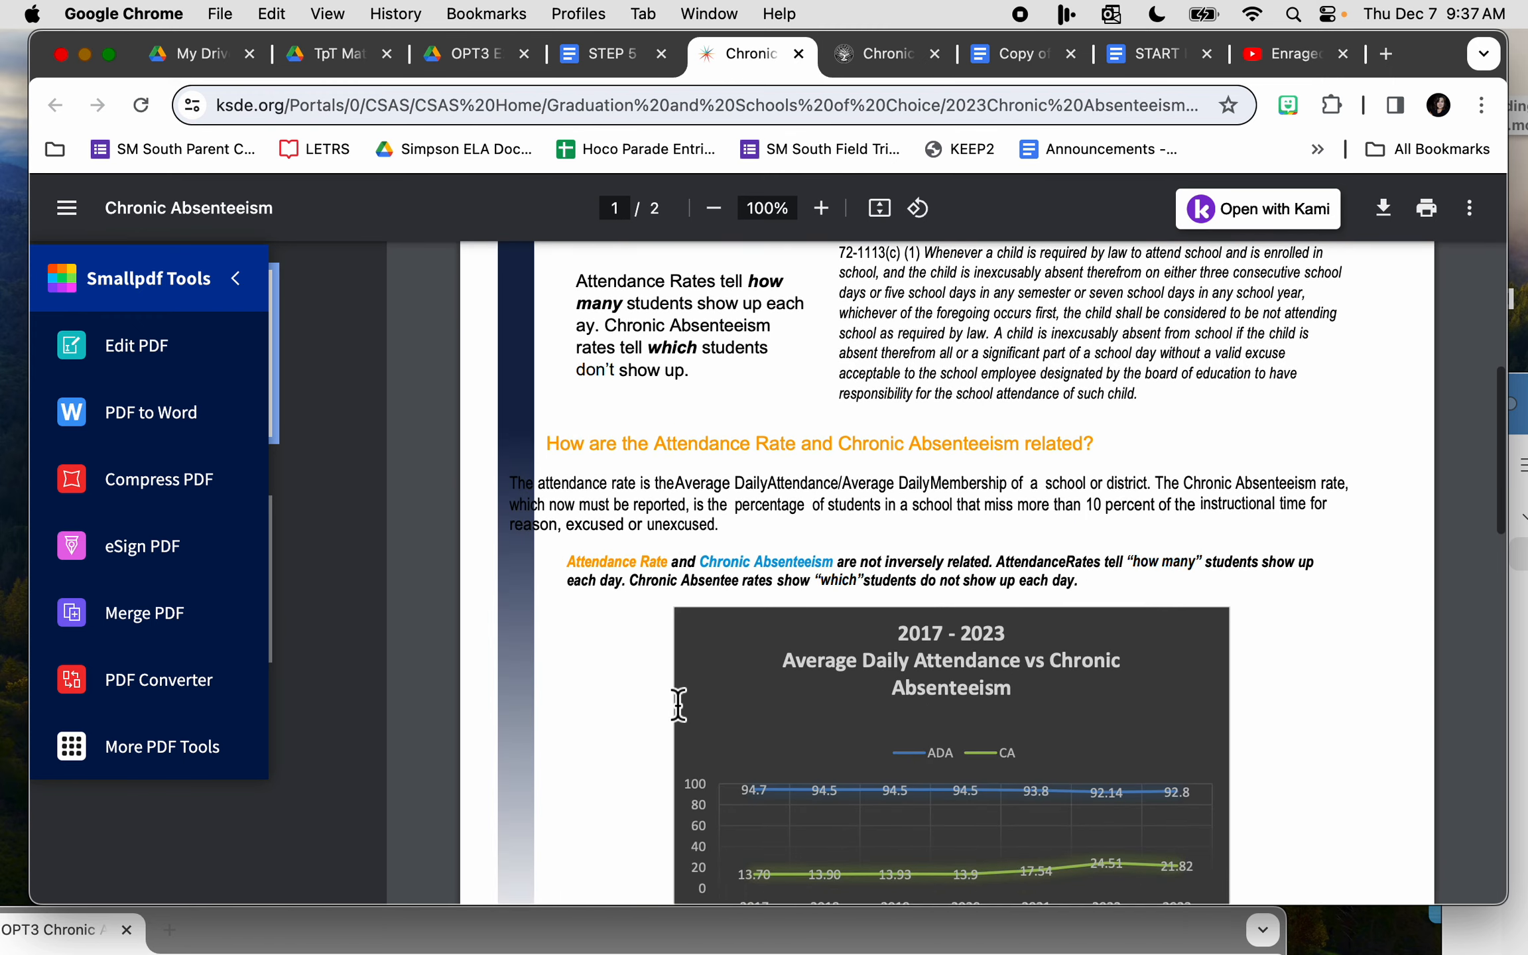
{"action": "scroll", "coordinate": [678, 706], "scroll_direction": "down", "scroll_amount": 8}
{"action": "scroll", "coordinate": [678, 706], "scroll_direction": "down", "scroll_amount": 13}
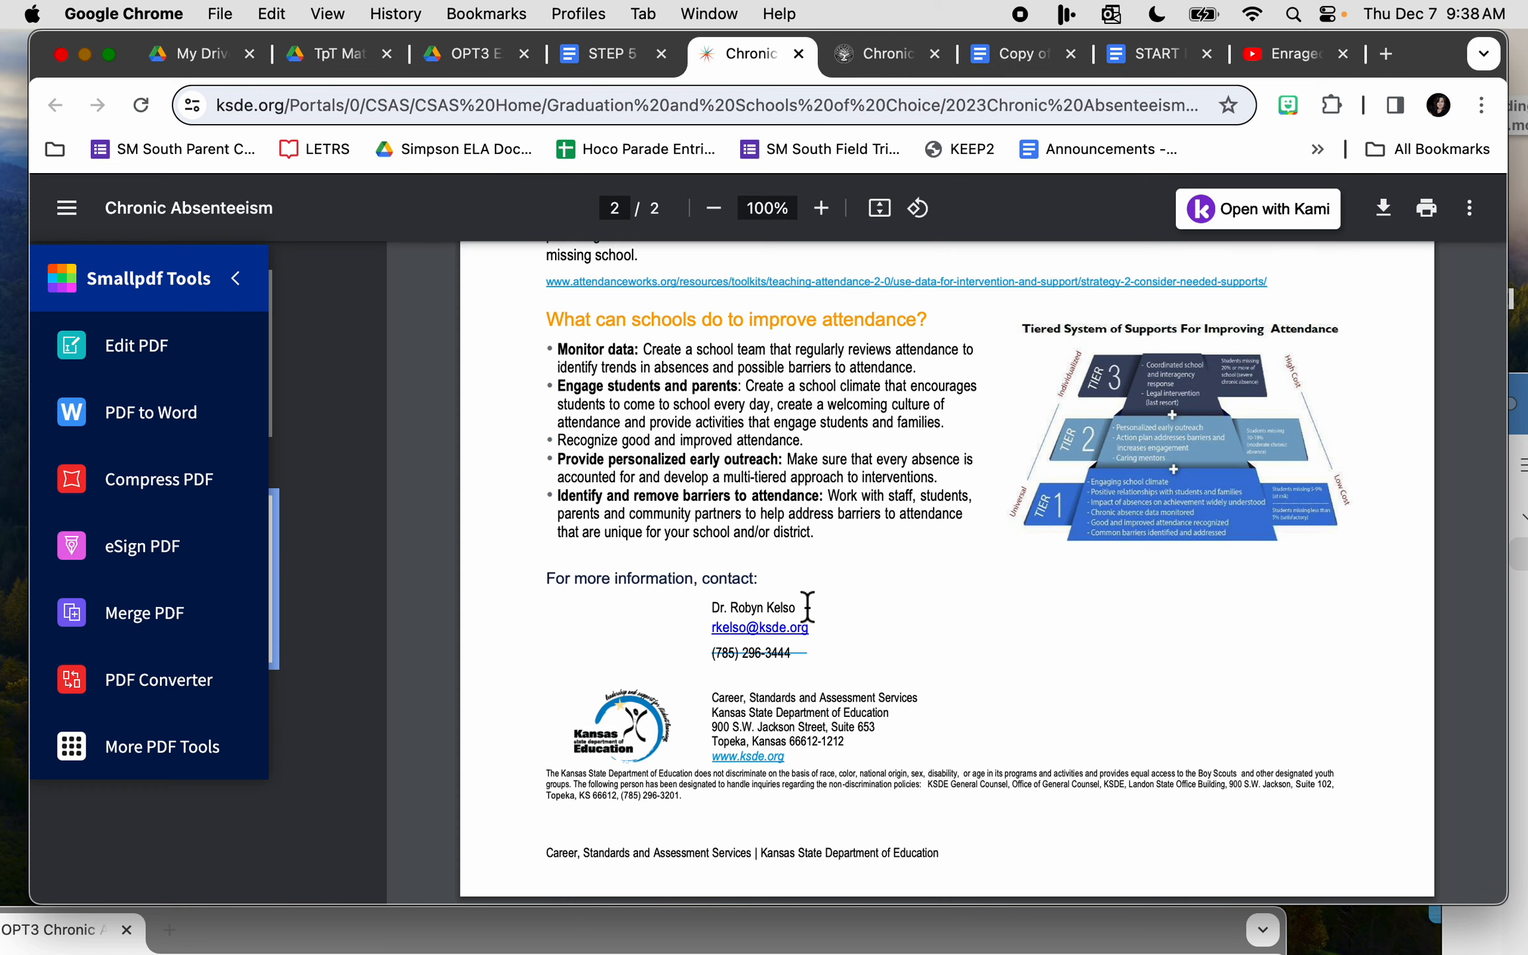
Return to the APA References Page document and add the KSDE fact sheet as a citation source, leaving the contributors blank.
{"action": "left_click", "coordinate": [612, 56]}
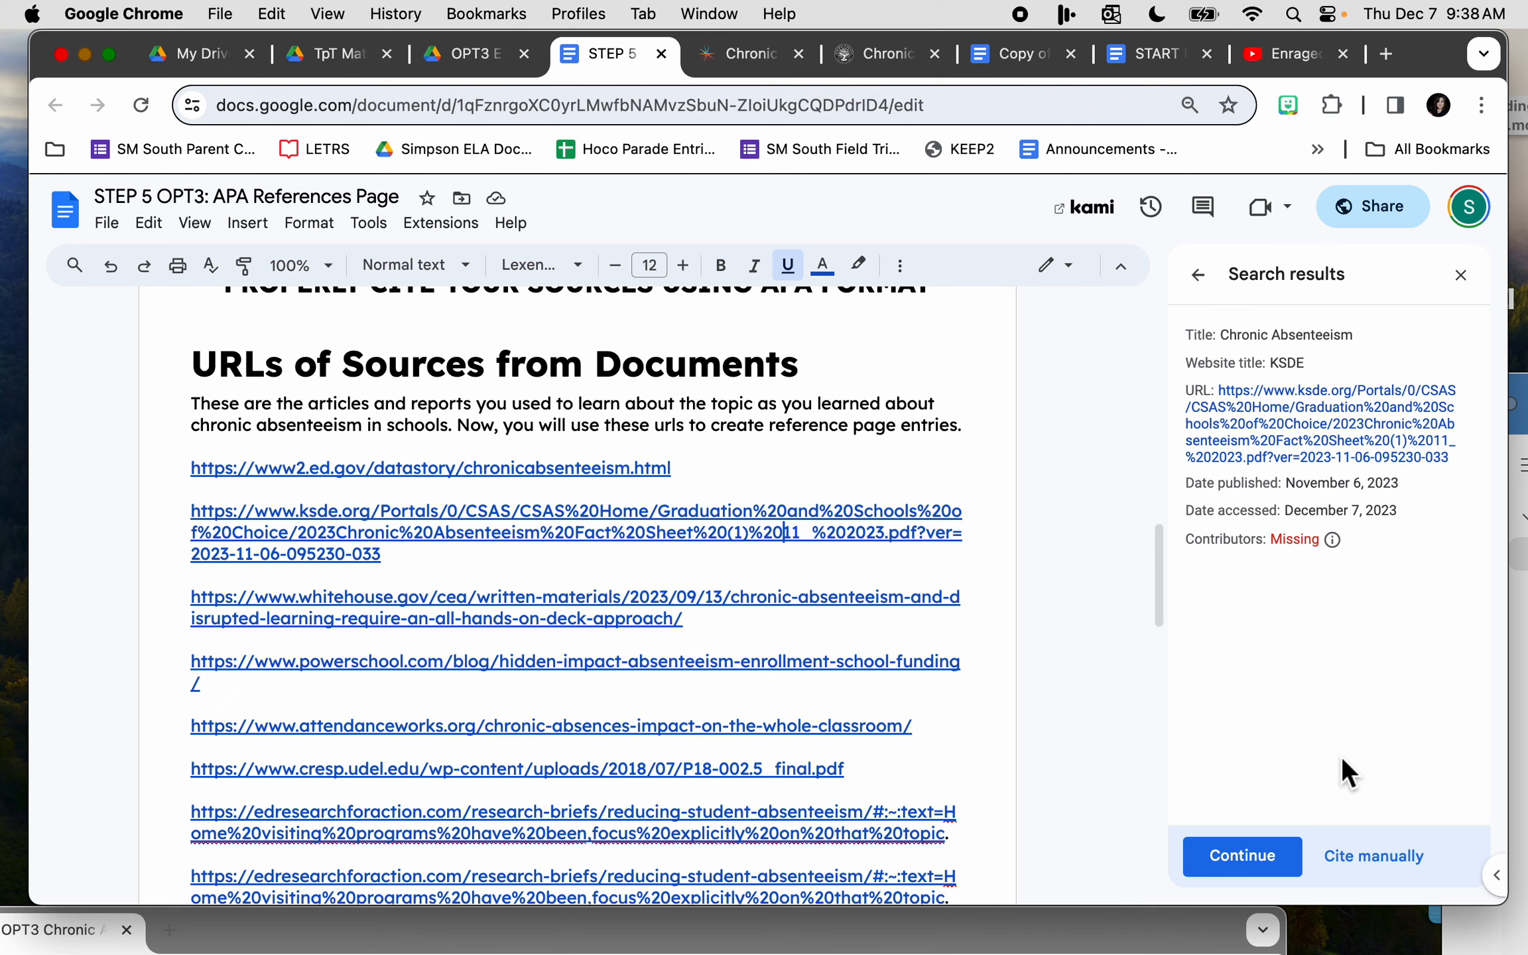
{"action": "left_click", "coordinate": [1260, 866]}
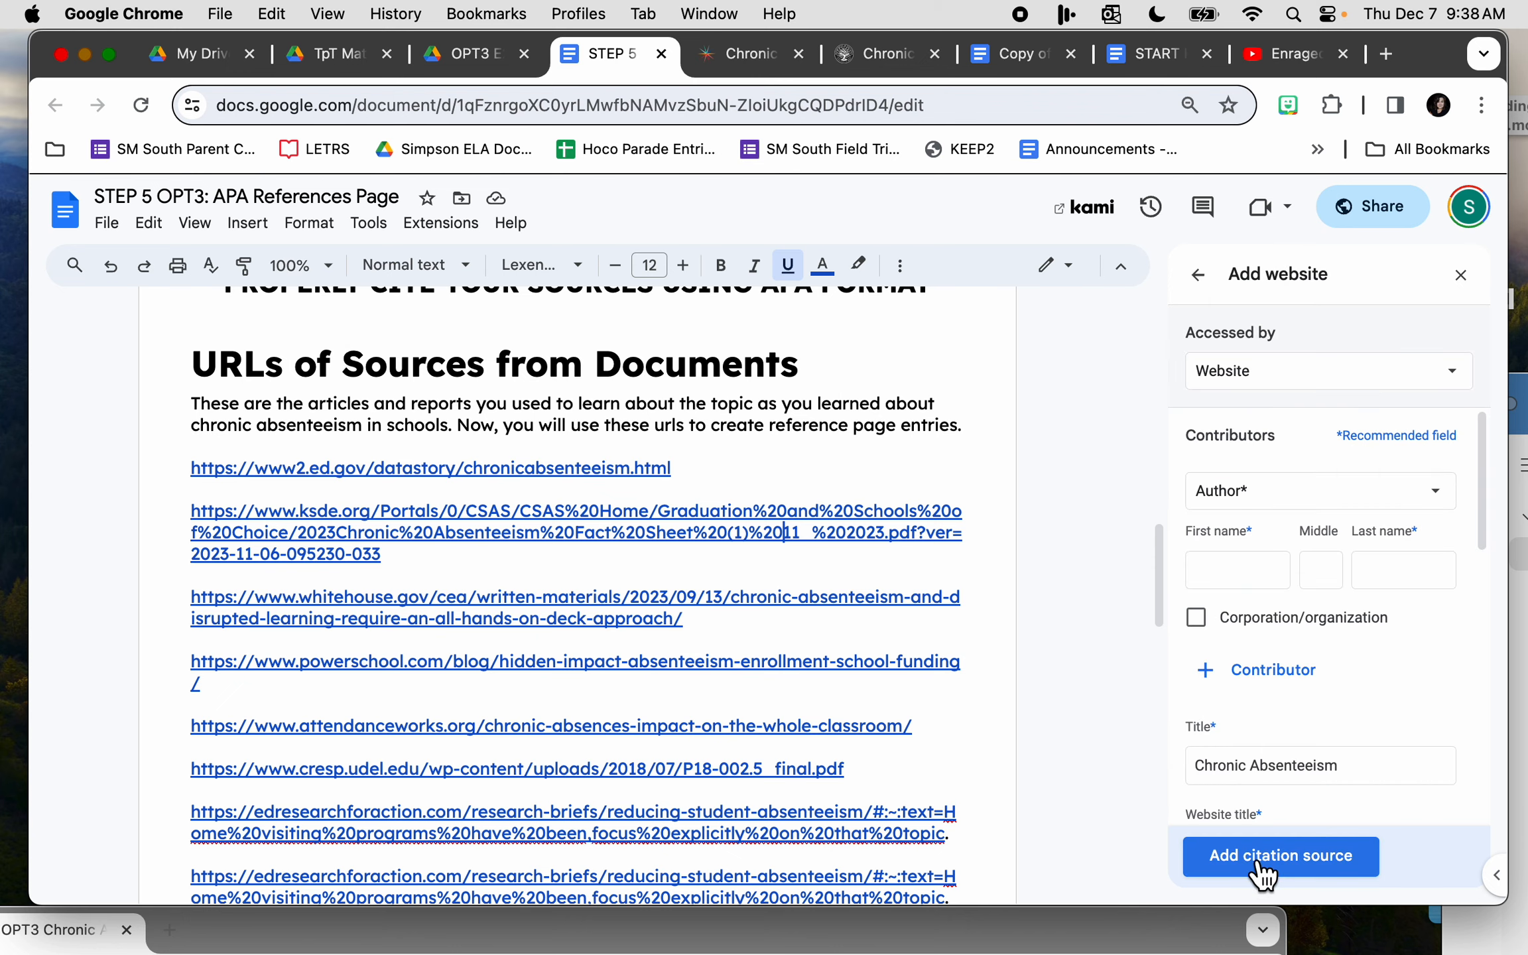
{"action": "left_click", "coordinate": [1261, 866]}
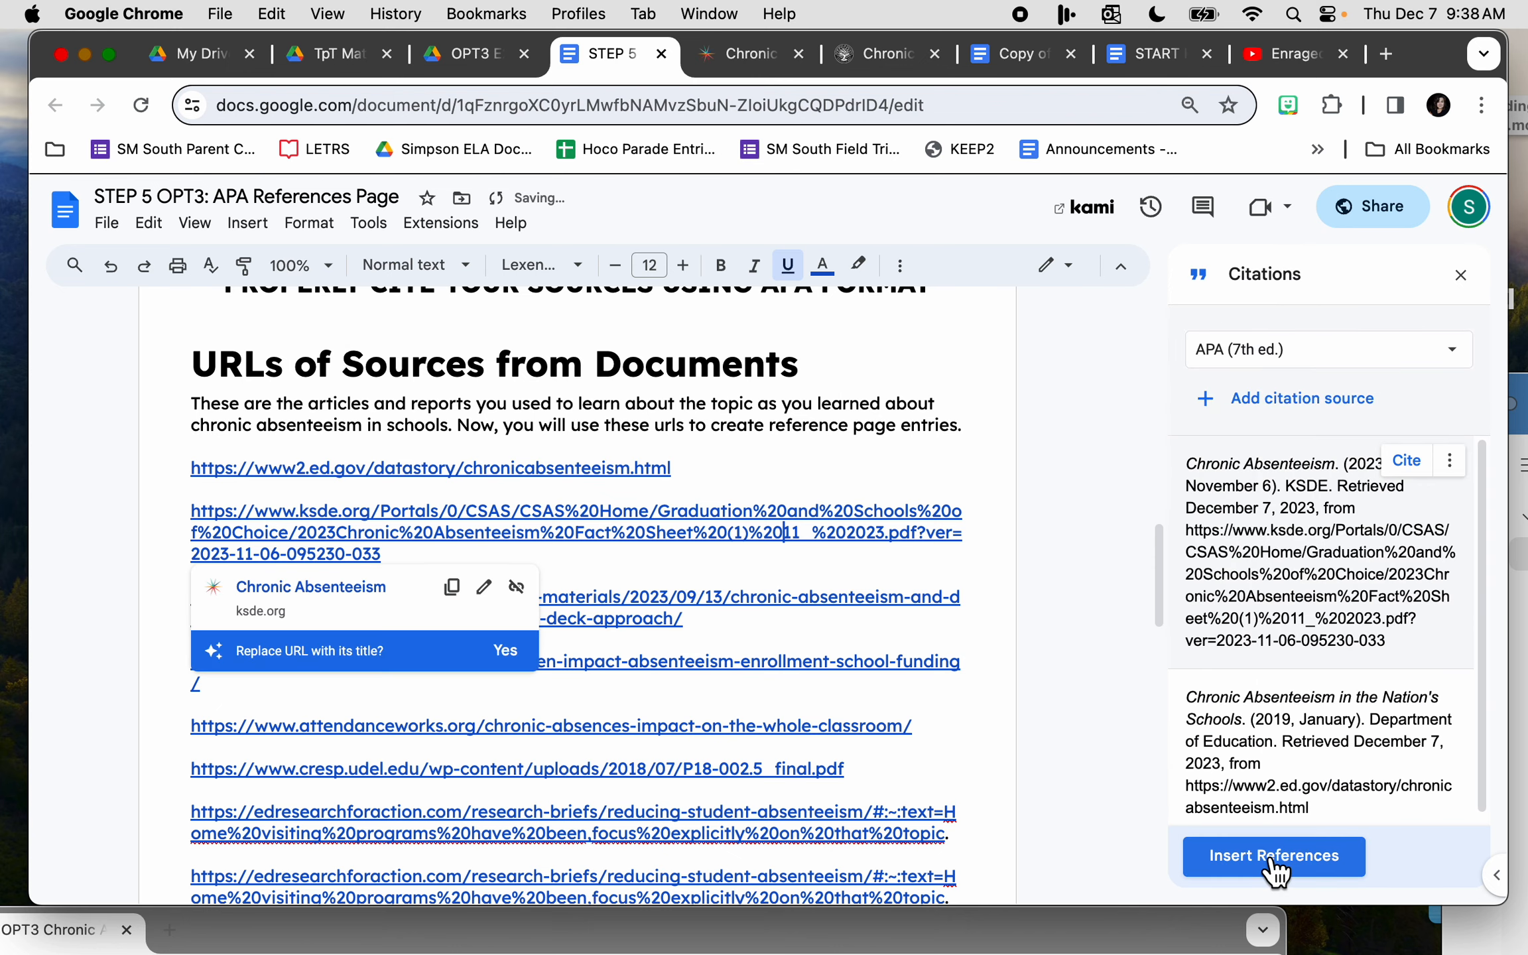
{"action": "scroll", "coordinate": [1335, 684], "scroll_direction": "down", "scroll_amount": 1}
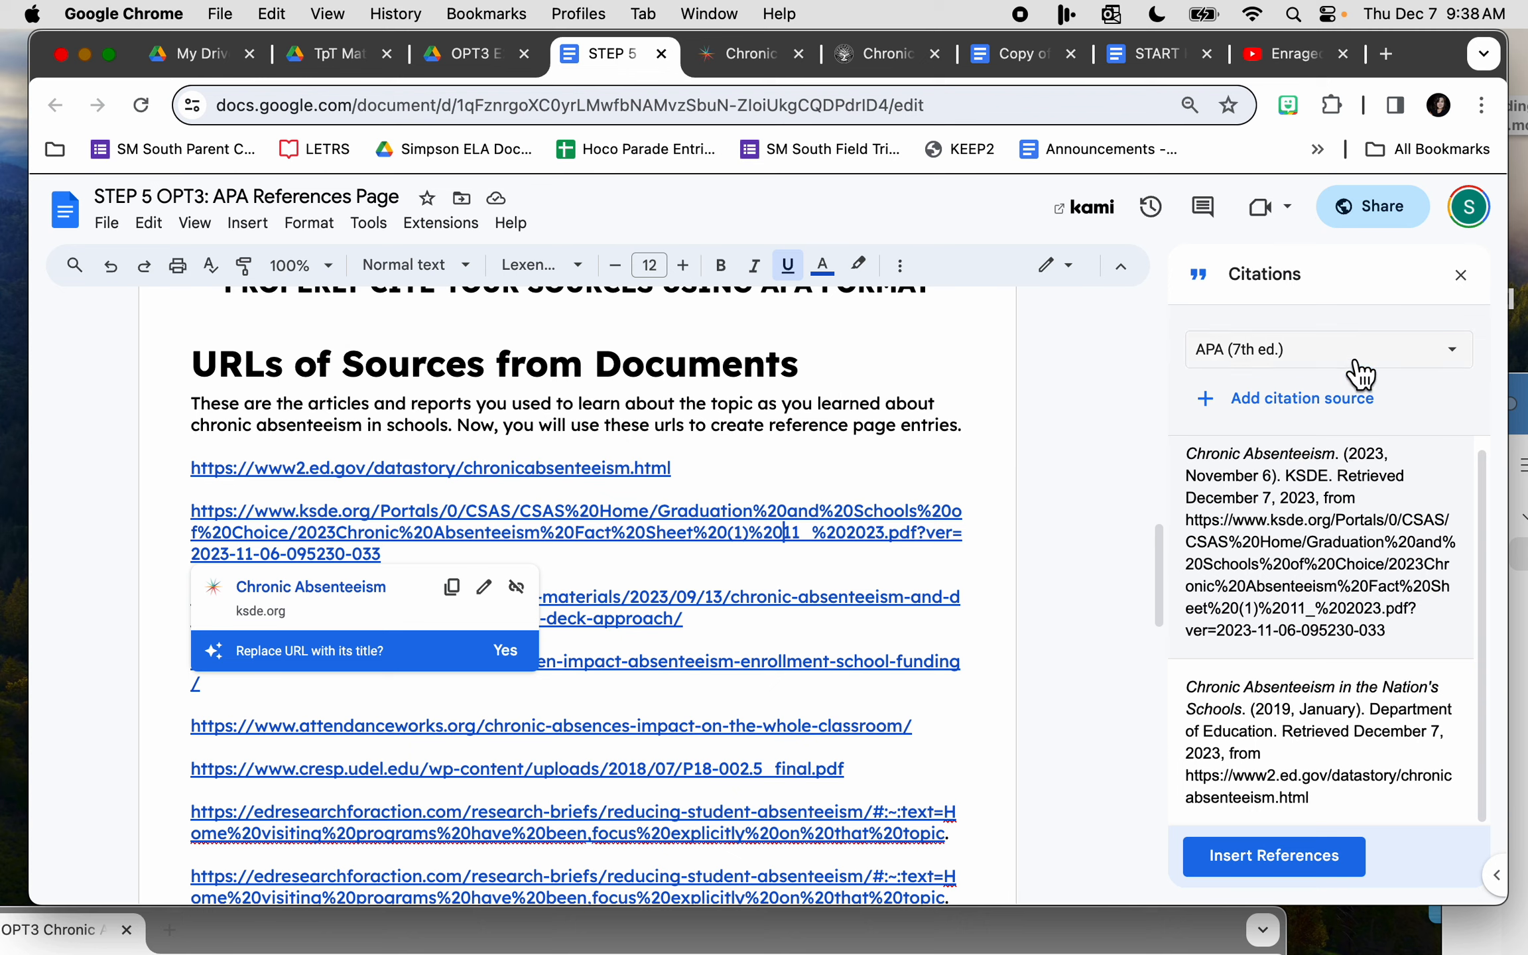
{"action": "left_click", "coordinate": [961, 711]}
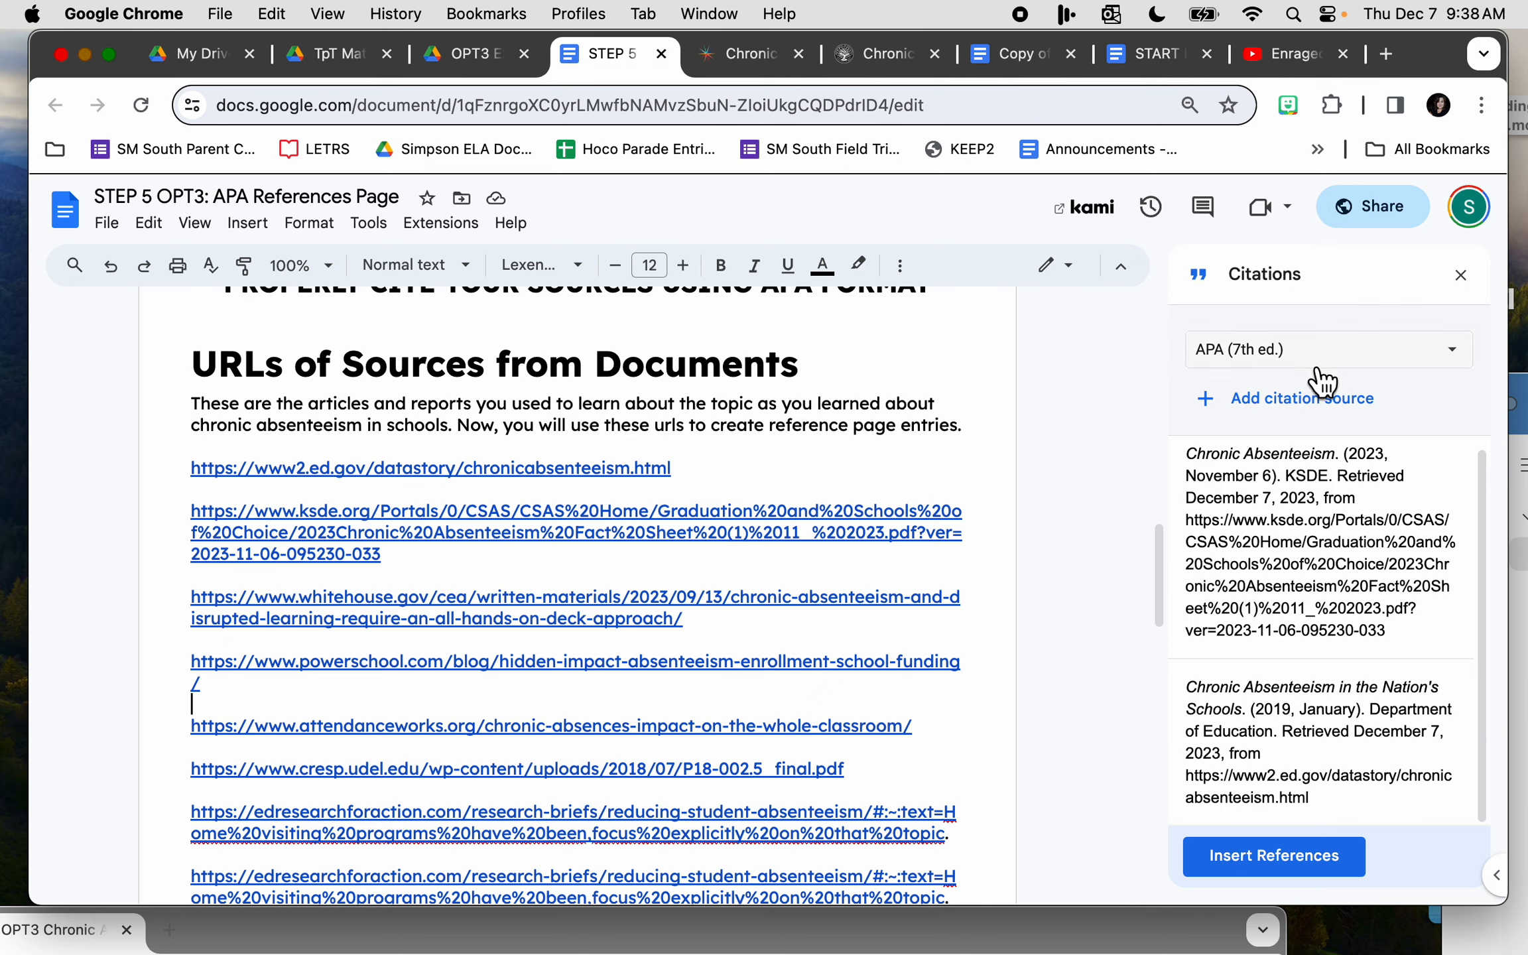
Start another Website citation, look up the whitehouse.gov URL copied from the source list, and continue to its citation details.
{"action": "left_click", "coordinate": [1290, 396]}
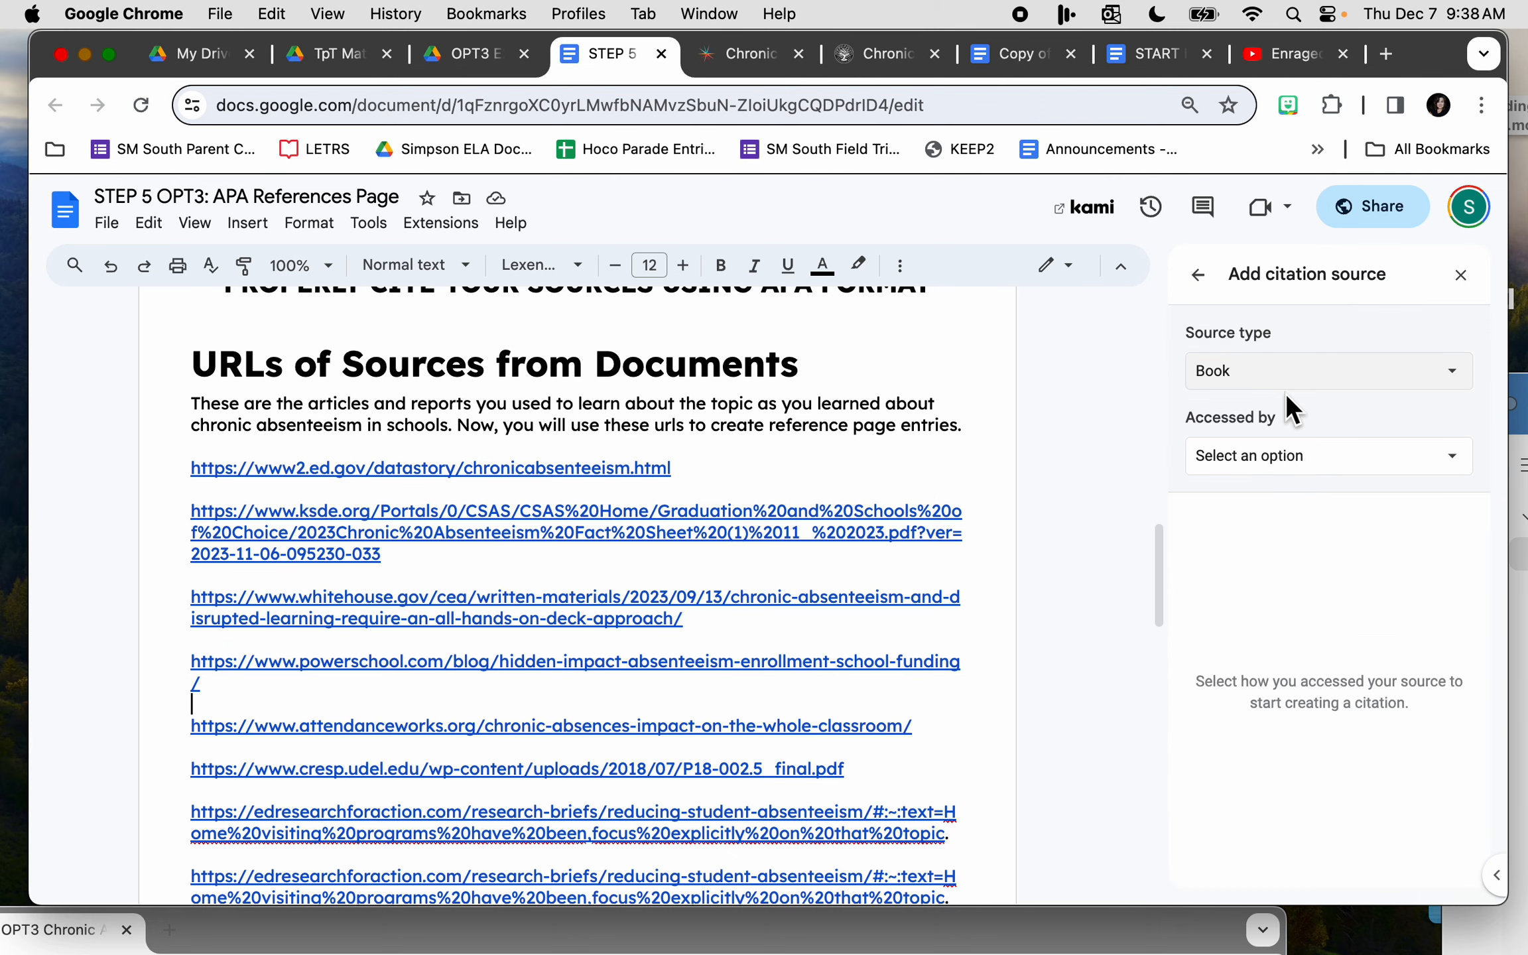
{"action": "left_click", "coordinate": [1241, 392]}
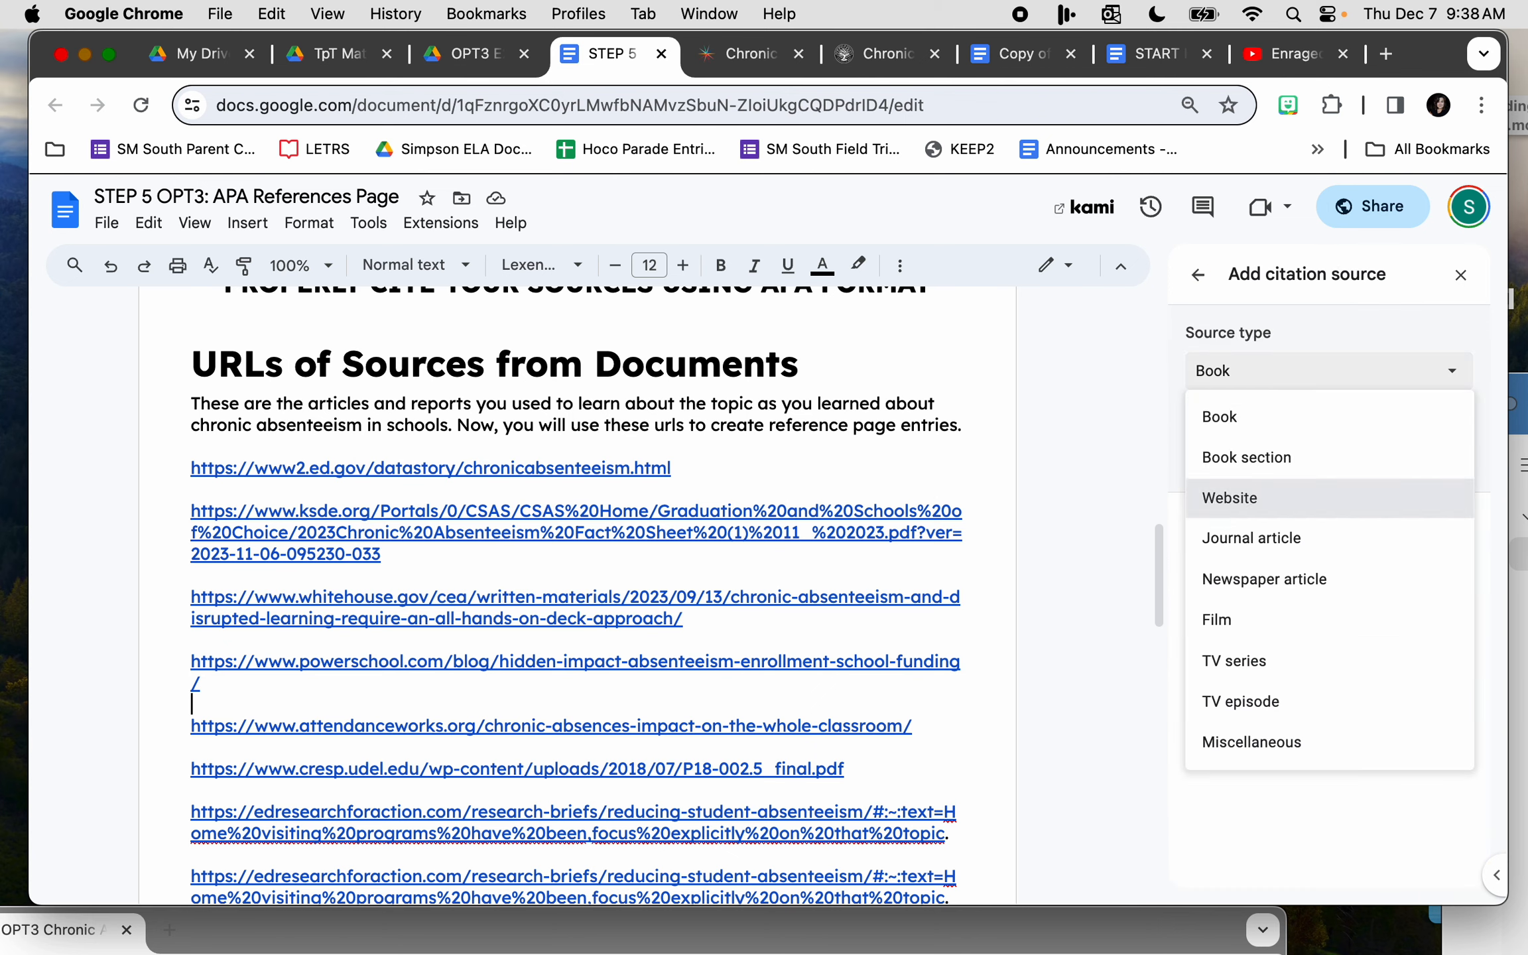
{"action": "left_click", "coordinate": [1235, 503]}
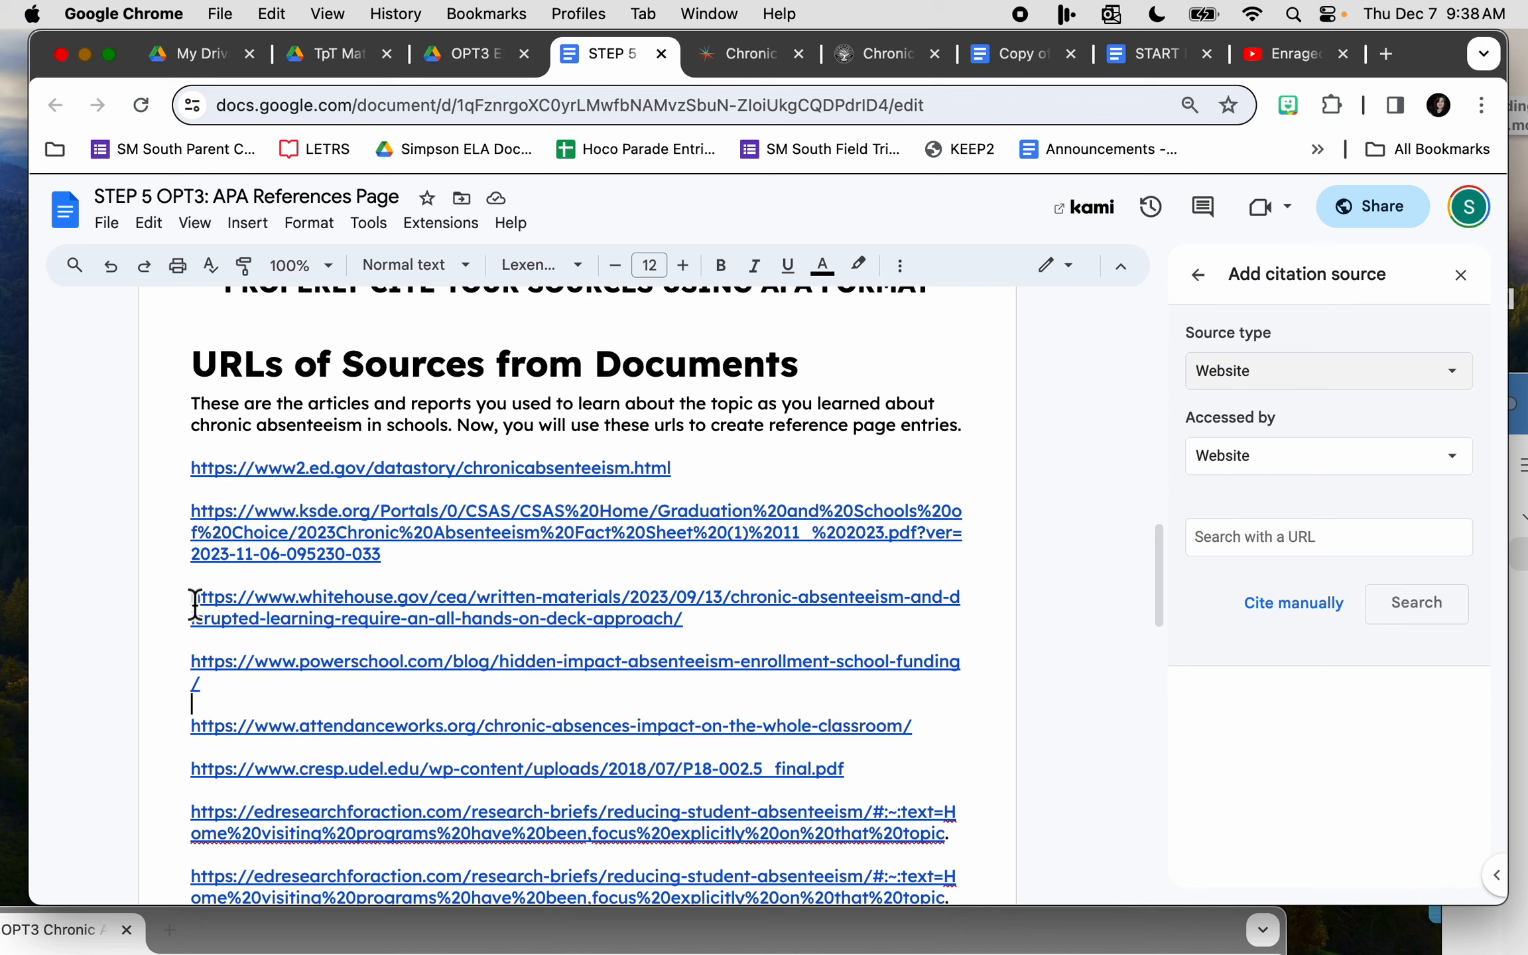
{"action": "left_click_drag", "start_coordinate": [193, 598], "coordinate": [699, 621]}
{"action": "key", "text": "super+c"}
{"action": "left_click", "coordinate": [1215, 538]}
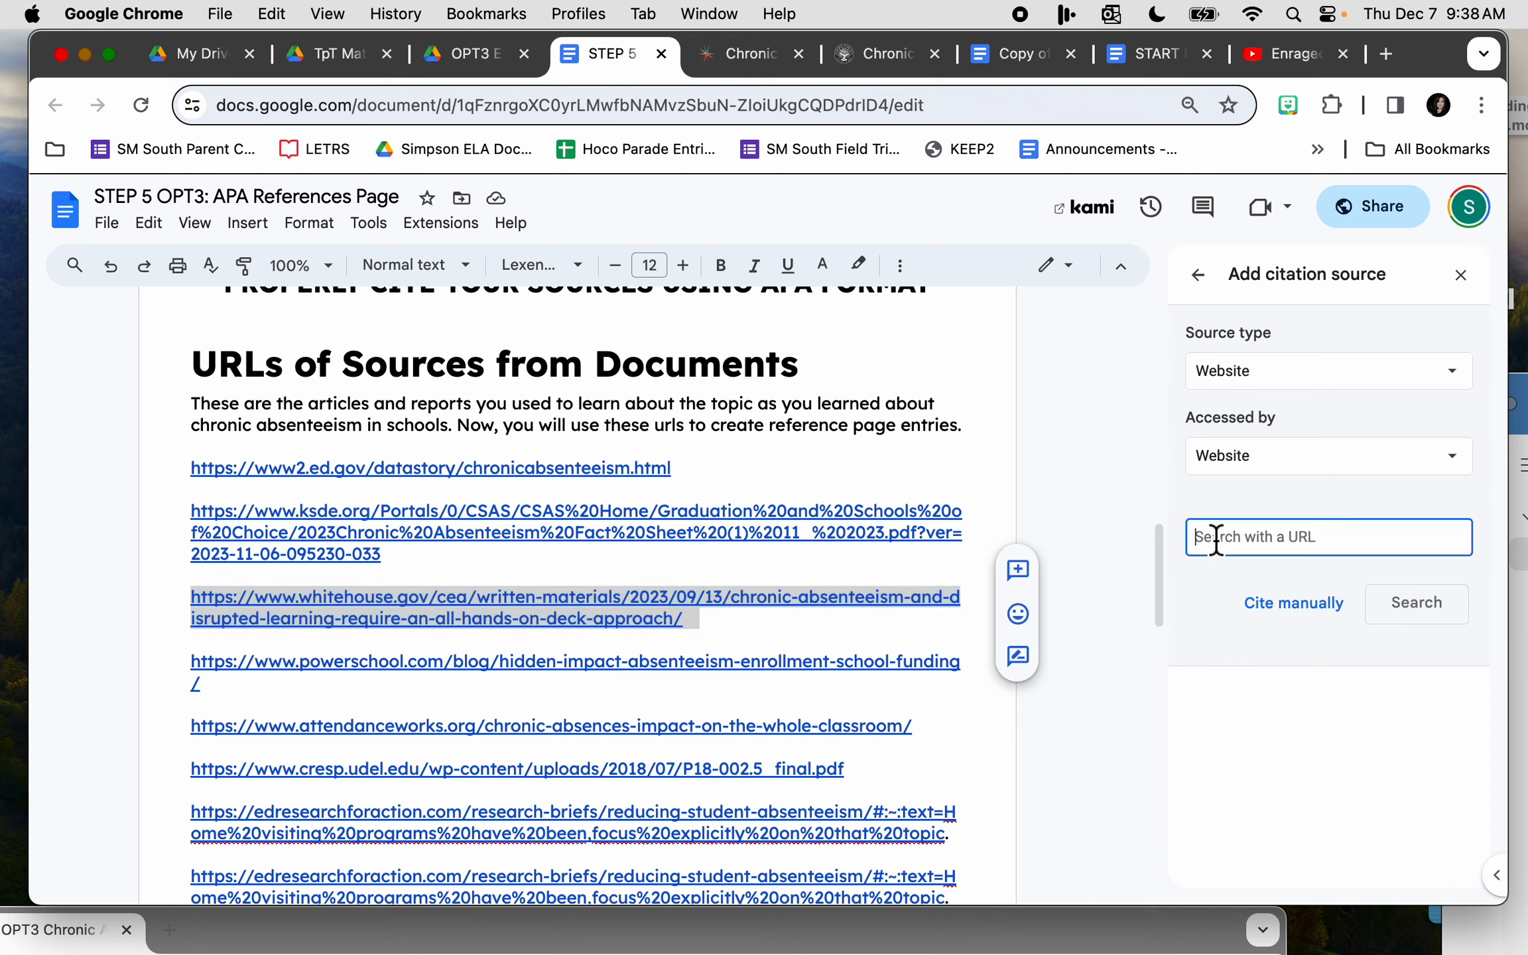
{"action": "key", "text": "super+v"}
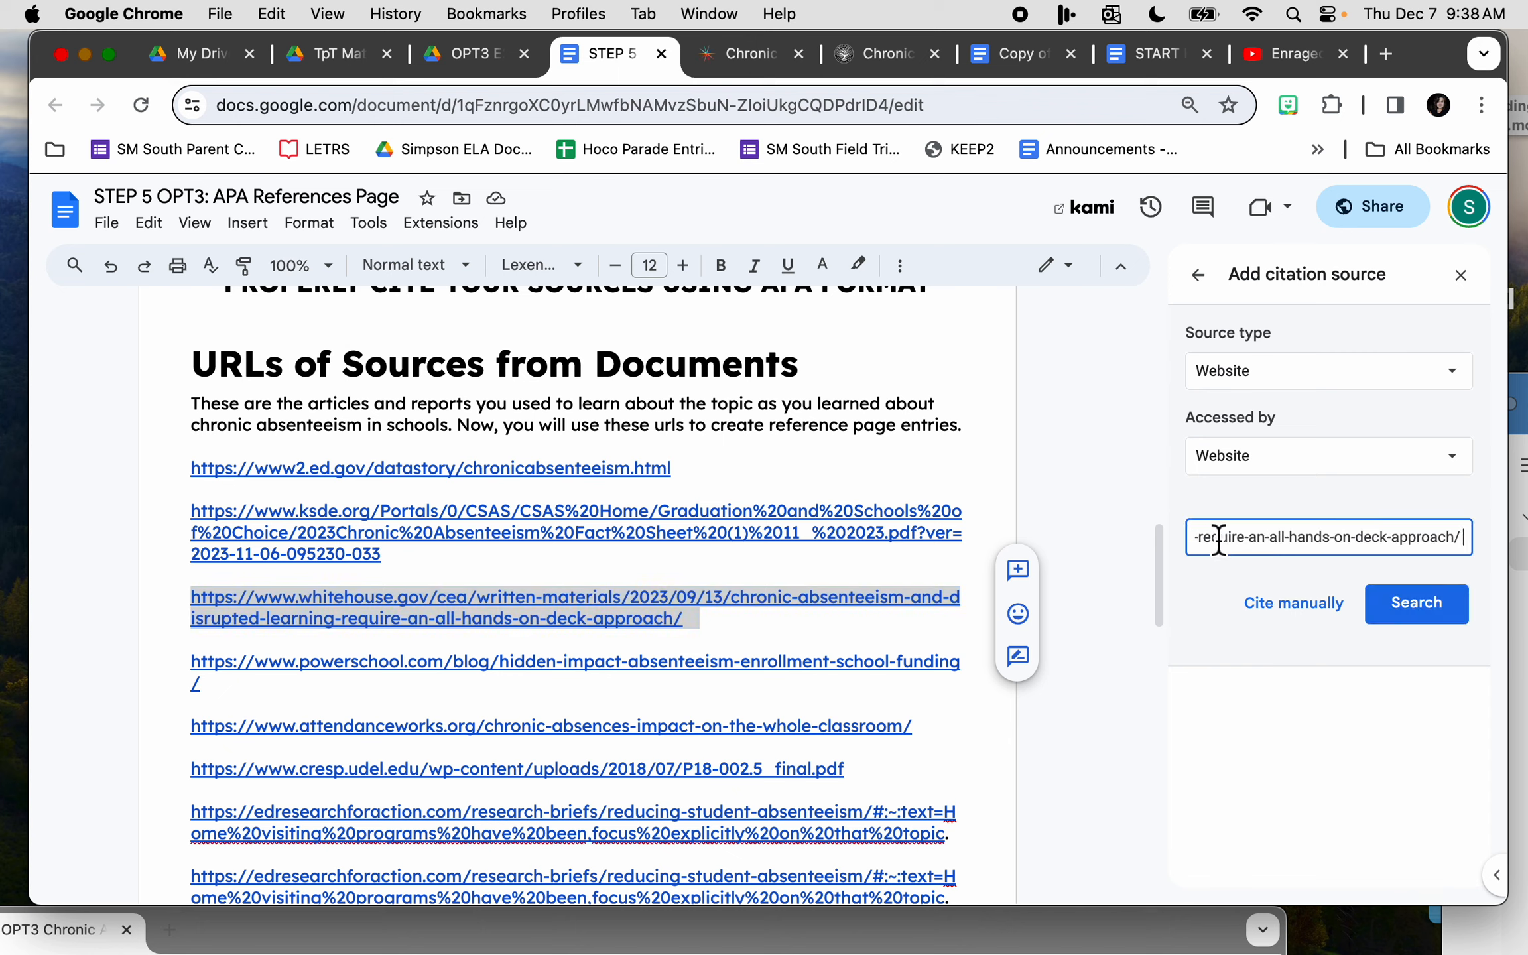
{"action": "left_click", "coordinate": [1427, 610]}
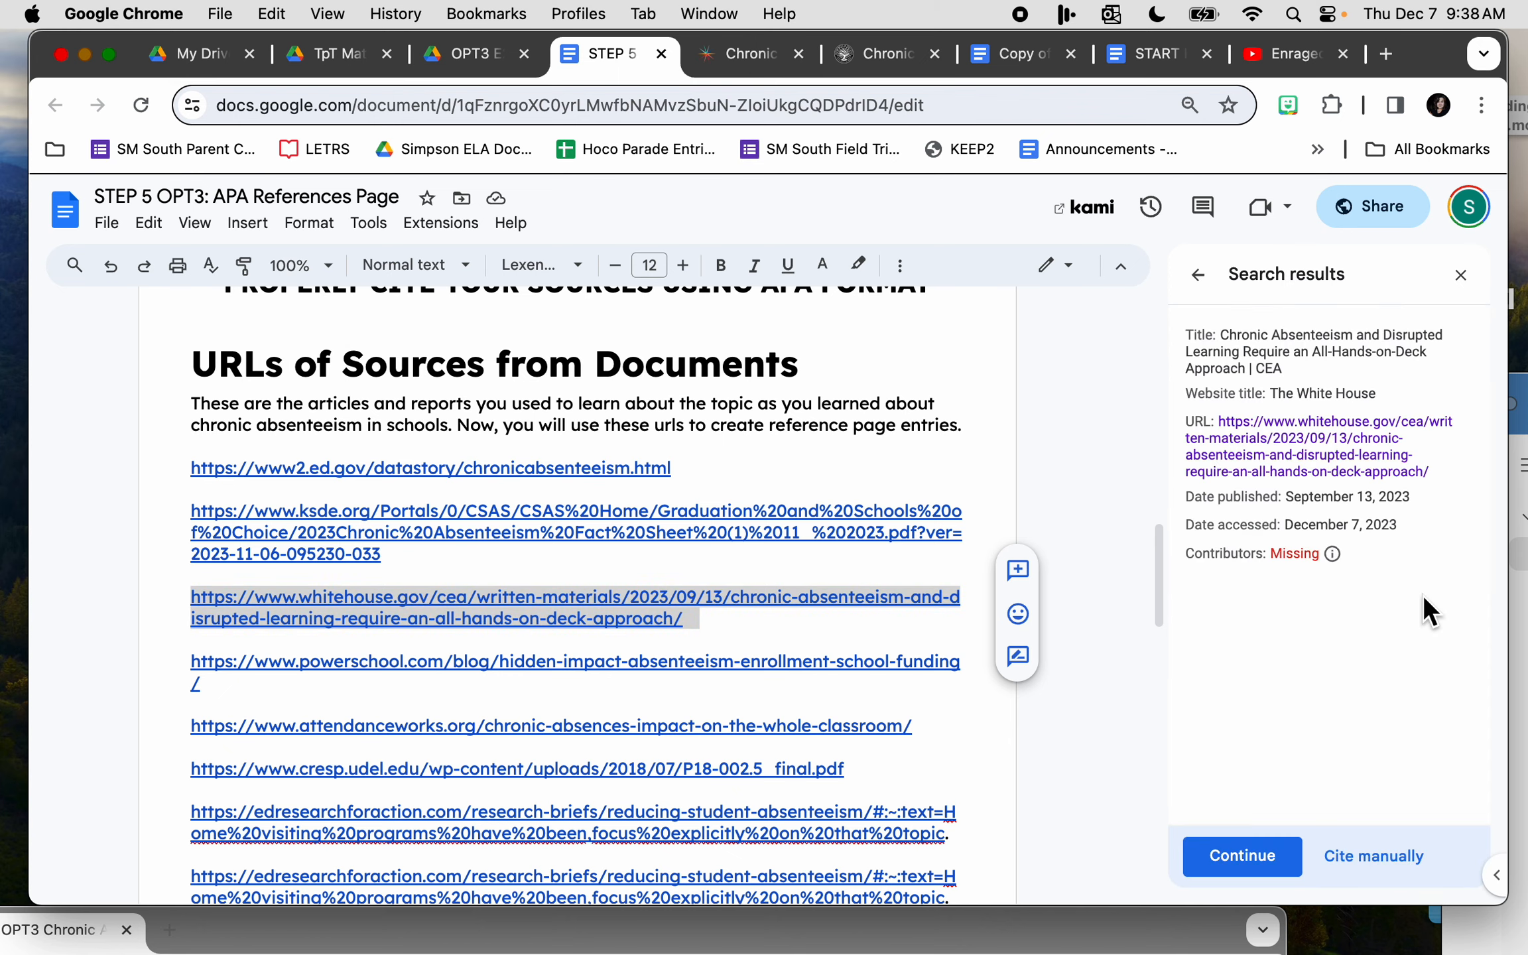
{"action": "mouse_move", "coordinate": [1327, 548]}
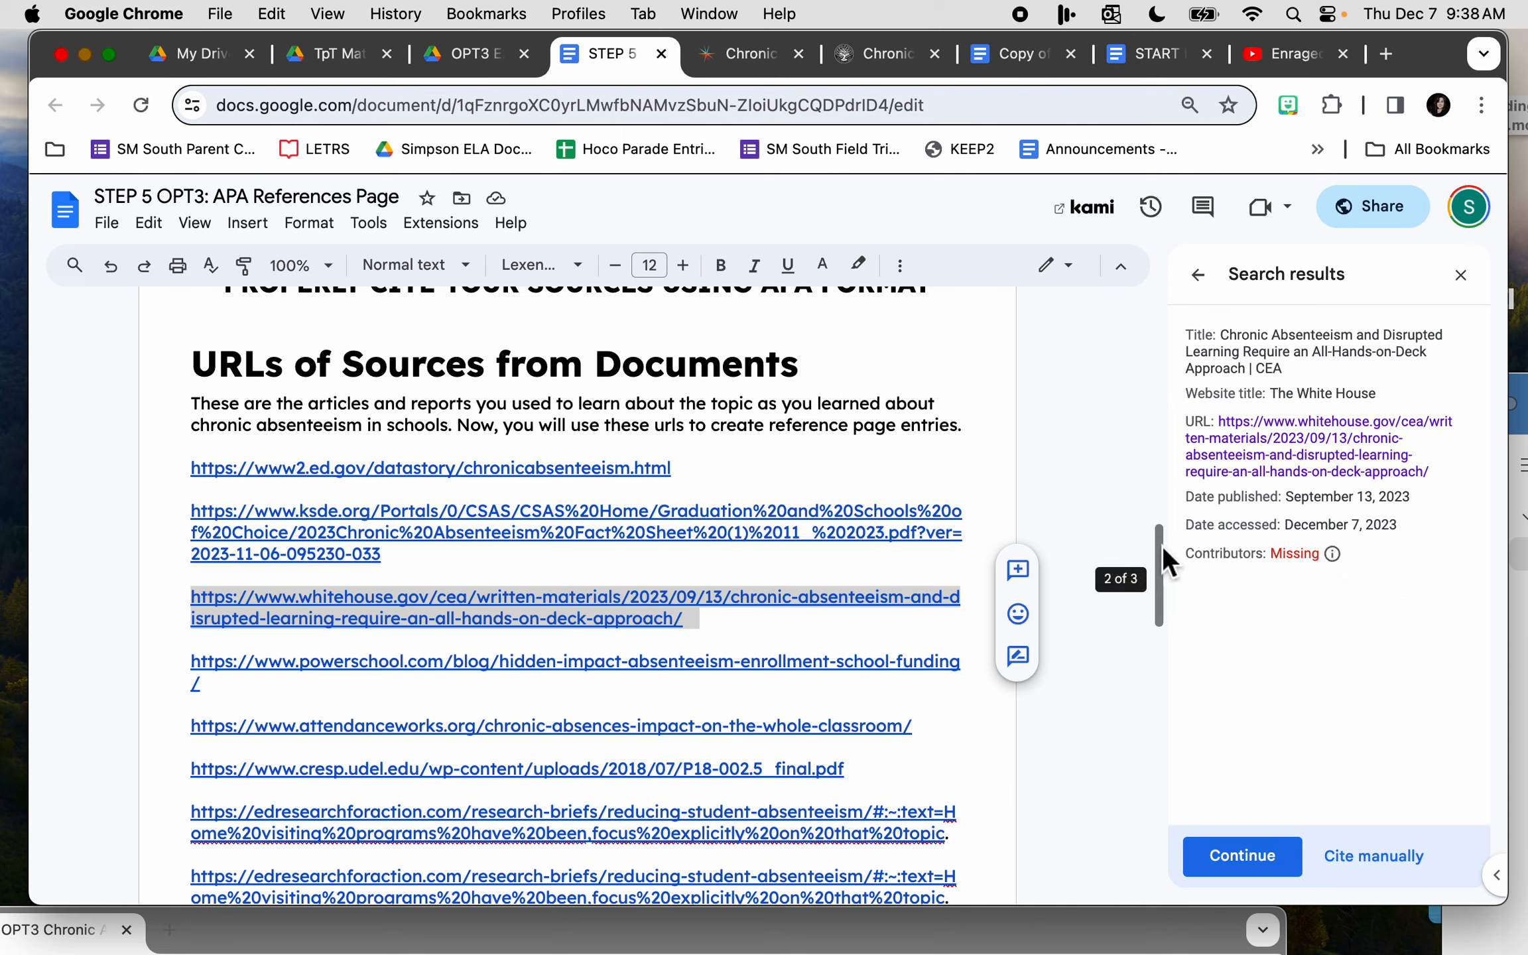
{"action": "left_click", "coordinate": [1254, 861]}
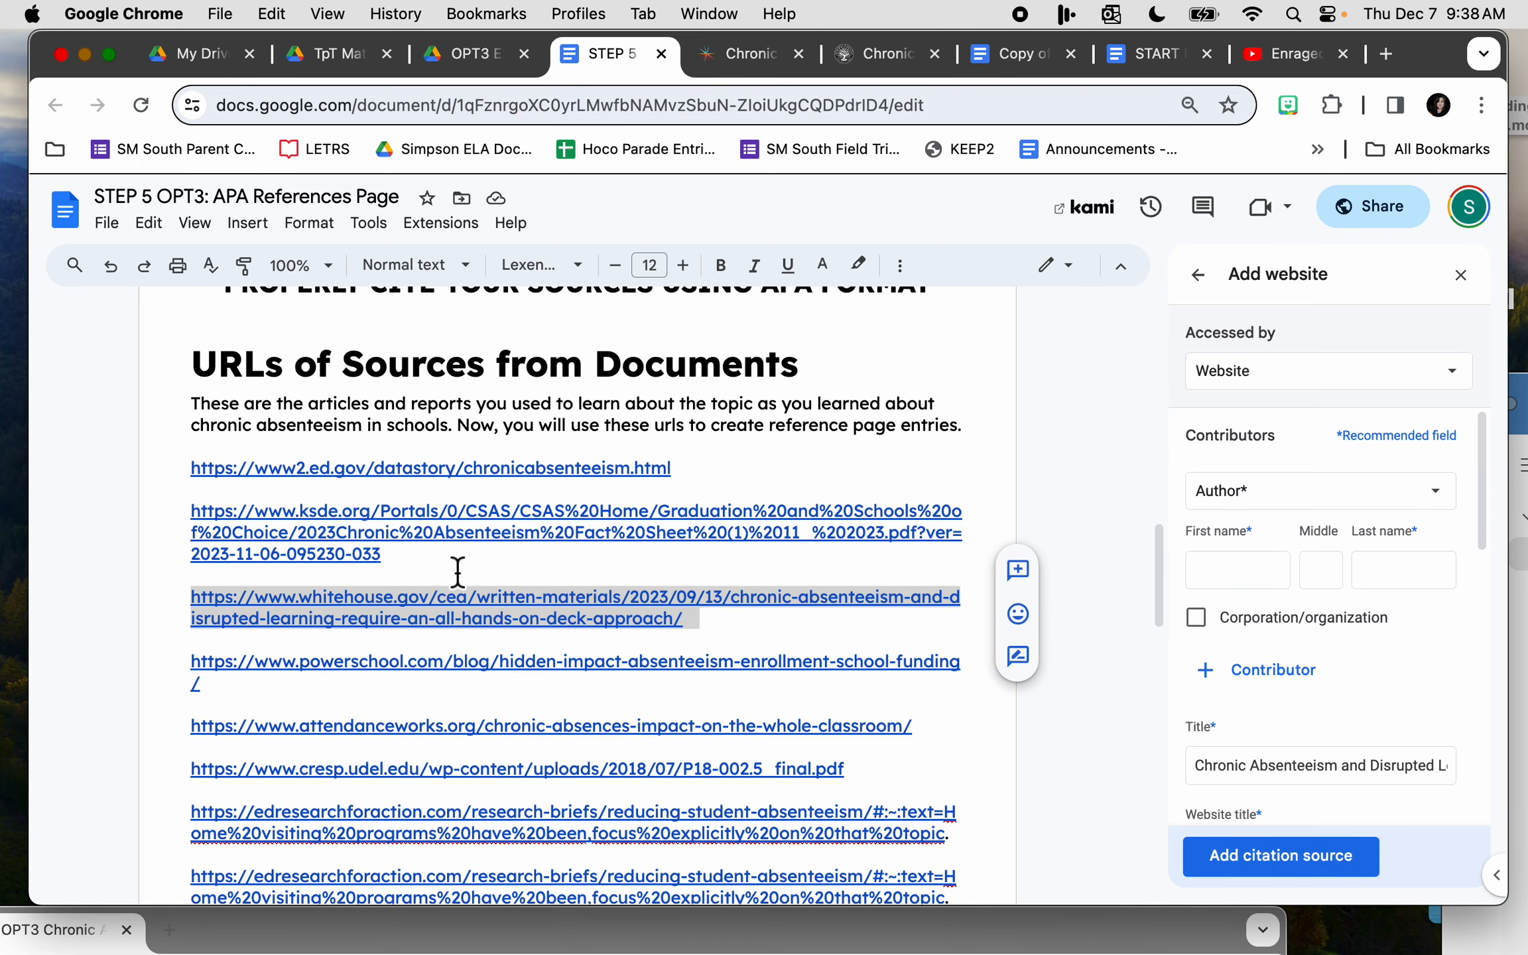
Open the linked whitehouse.gov chronic absenteeism article and look through the whole page for an author.
{"action": "left_click", "coordinate": [443, 620]}
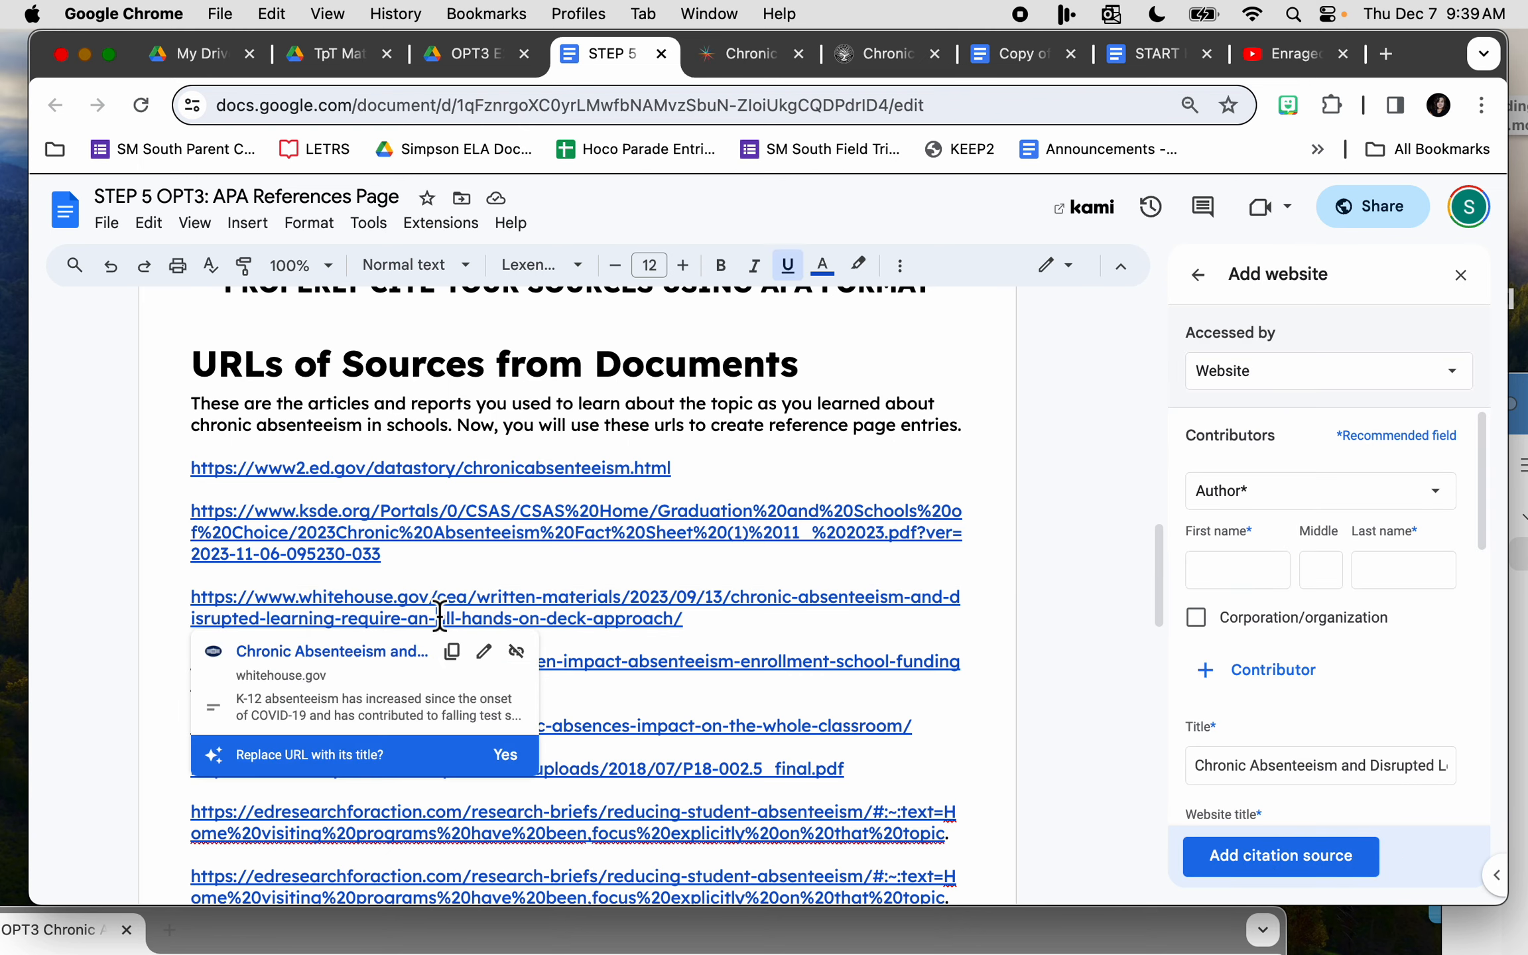
{"action": "left_click", "coordinate": [339, 675]}
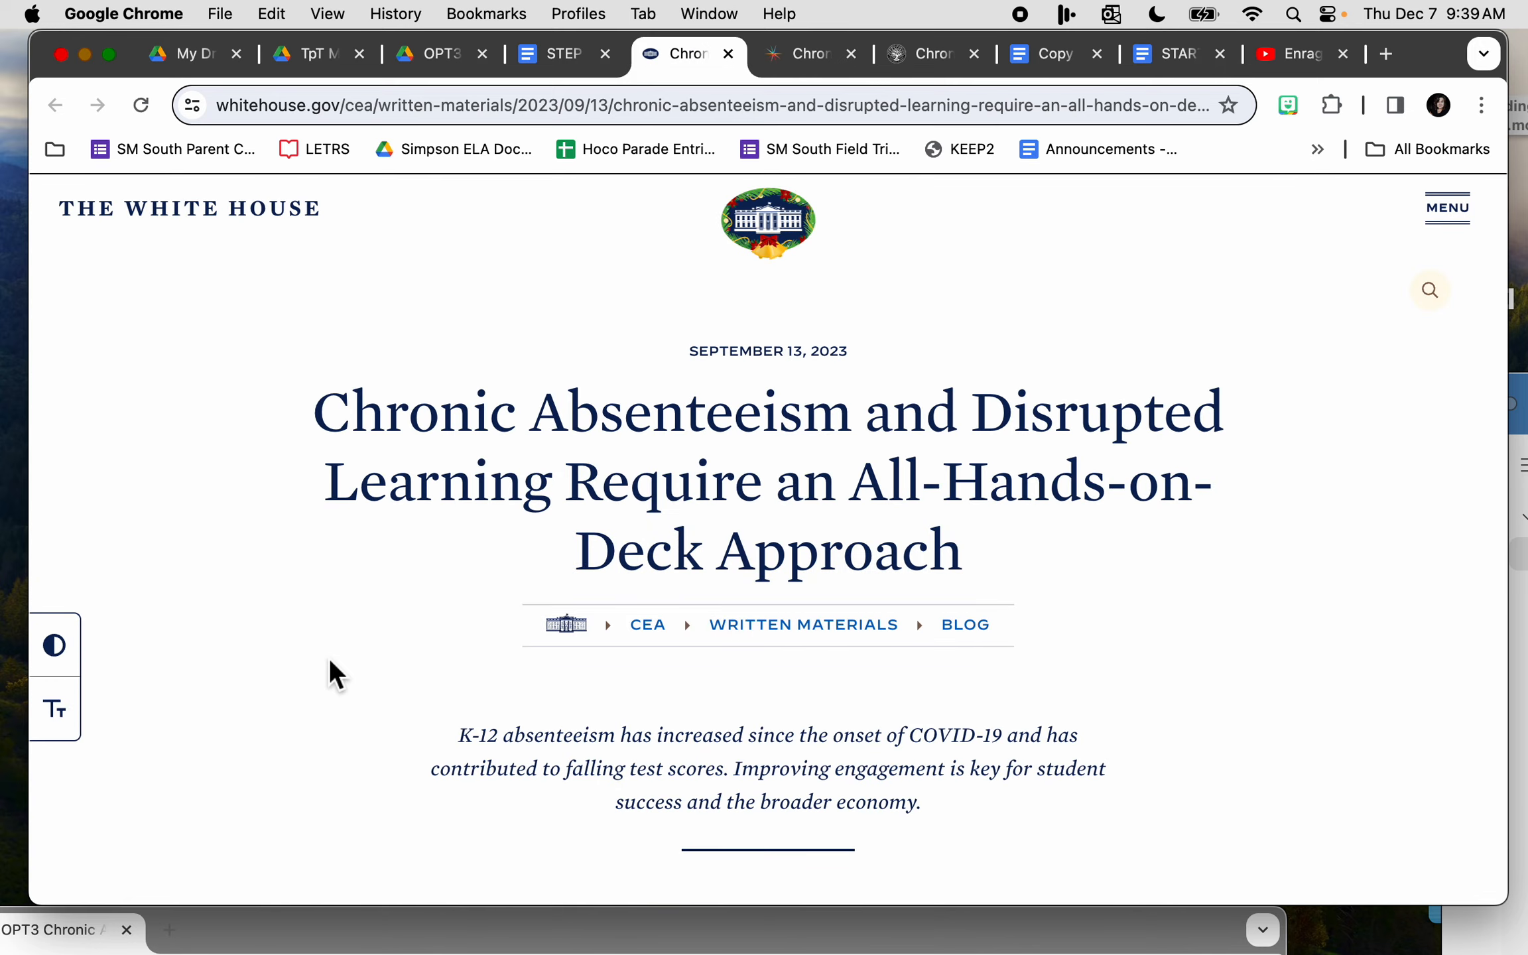
{"action": "scroll", "coordinate": [740, 750], "scroll_direction": "down", "scroll_amount": 3}
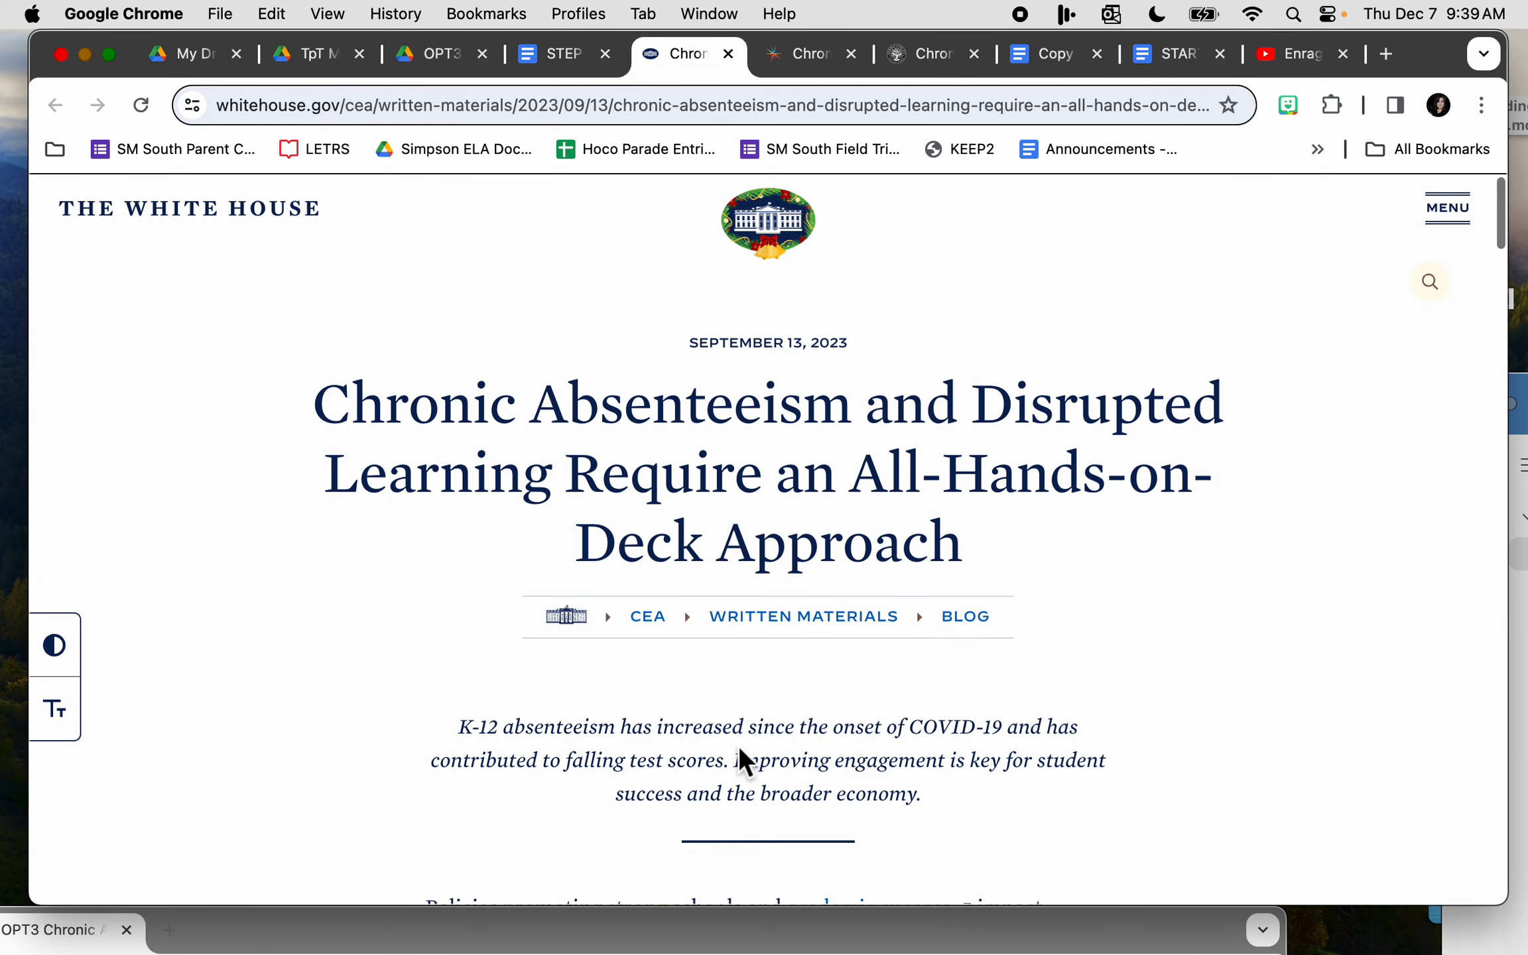
{"action": "scroll", "coordinate": [739, 750], "scroll_direction": "down", "scroll_amount": 5}
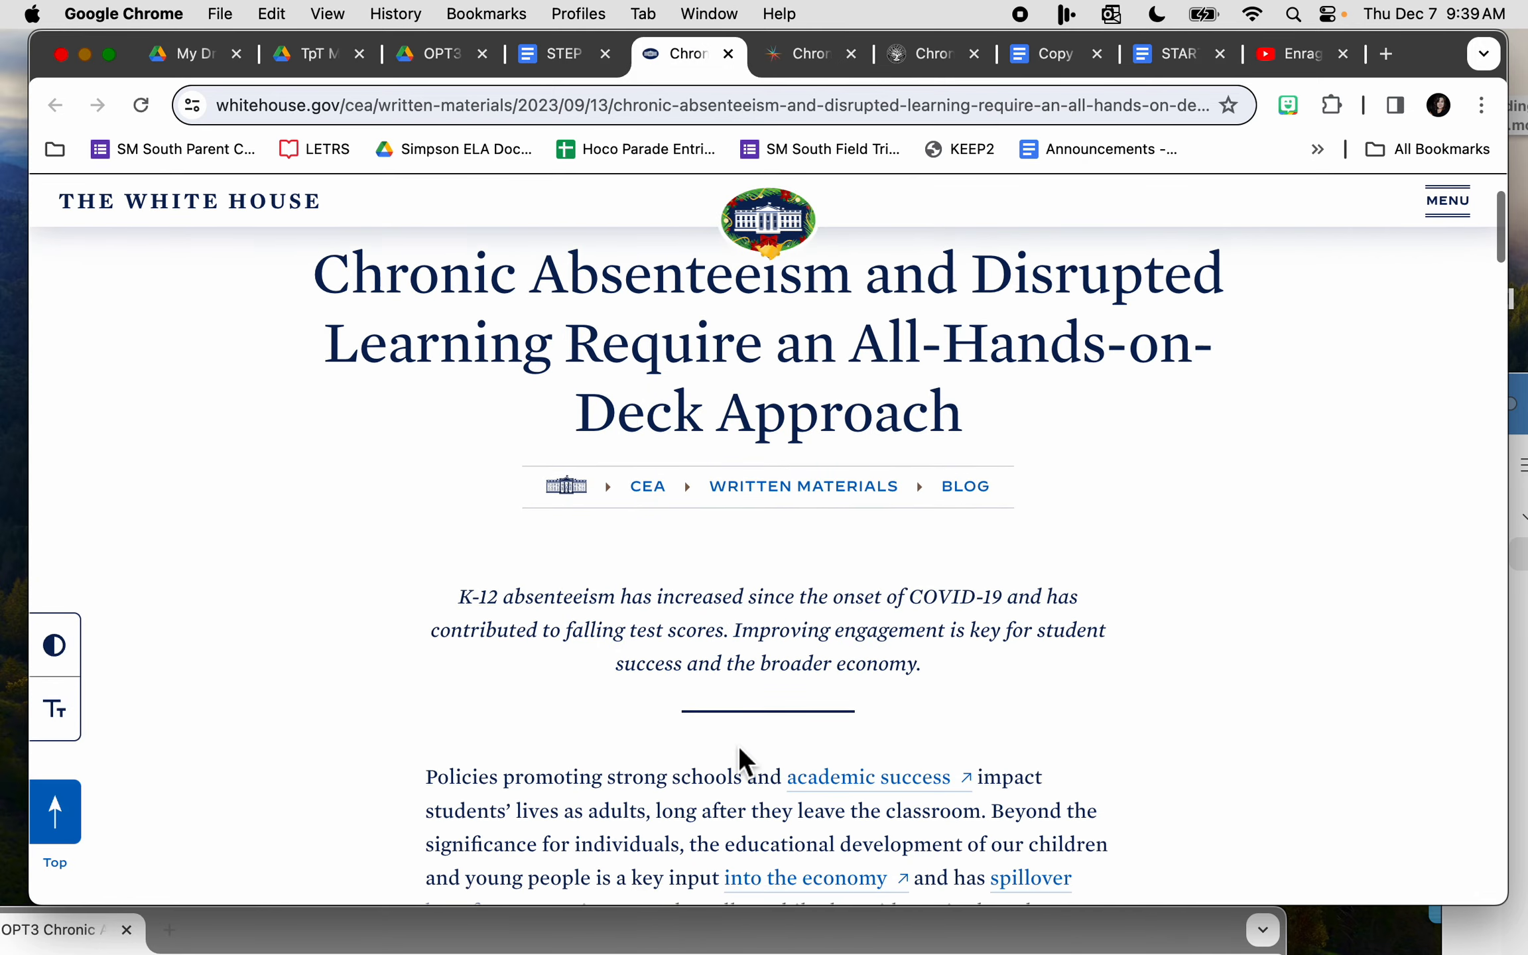
{"action": "scroll", "coordinate": [744, 754], "scroll_direction": "down", "scroll_amount": 13}
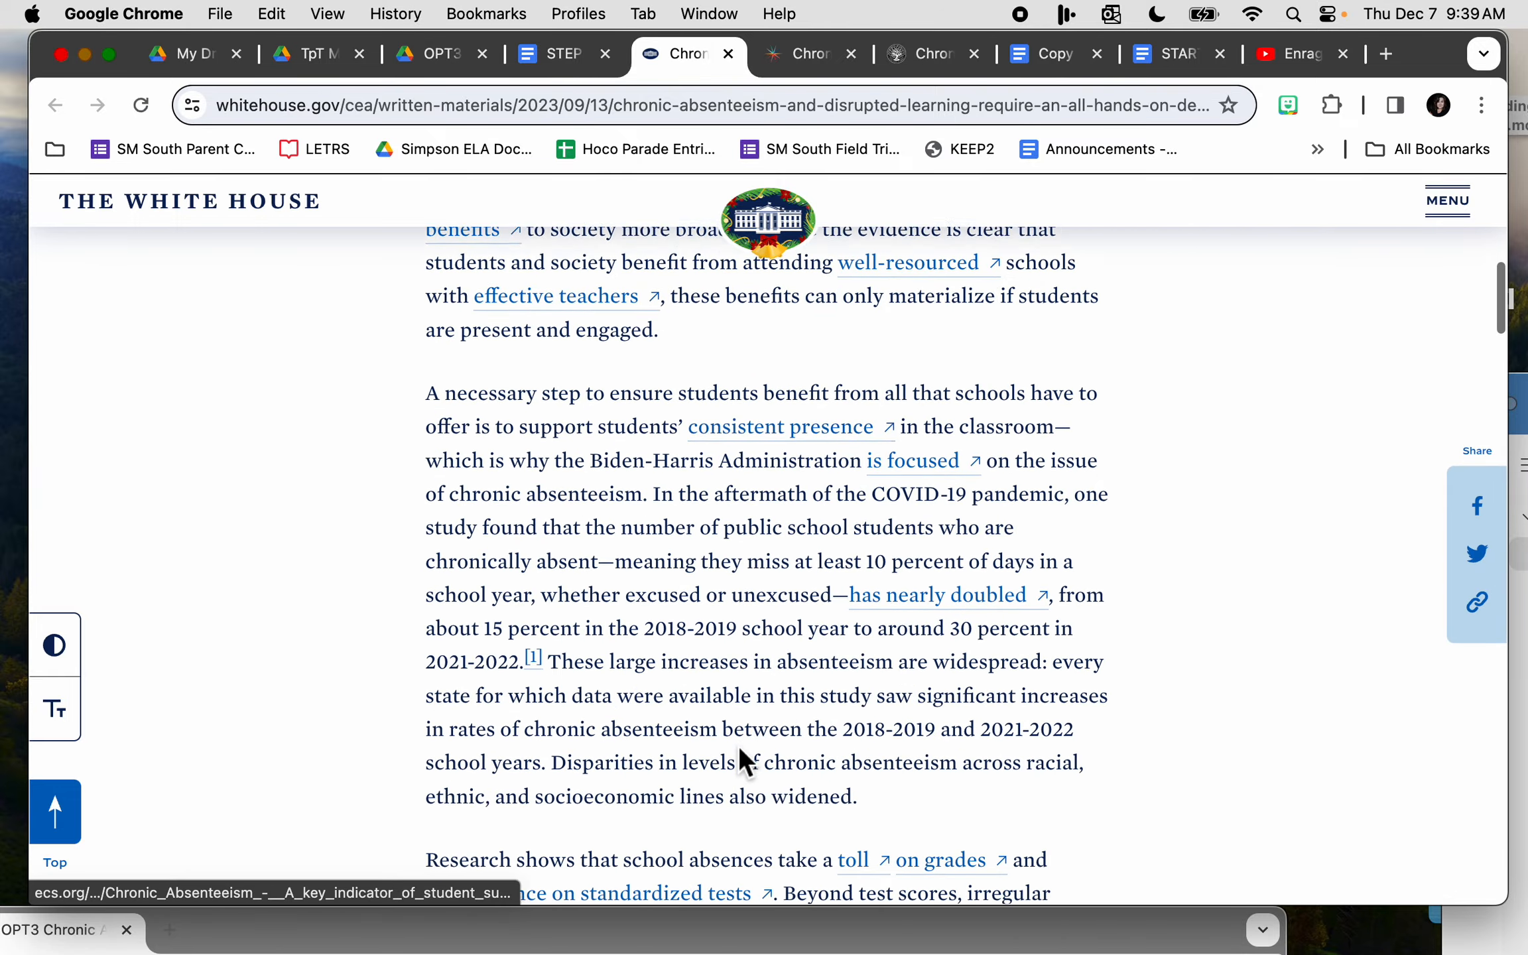
{"action": "scroll", "coordinate": [740, 750], "scroll_direction": "down", "scroll_amount": 20}
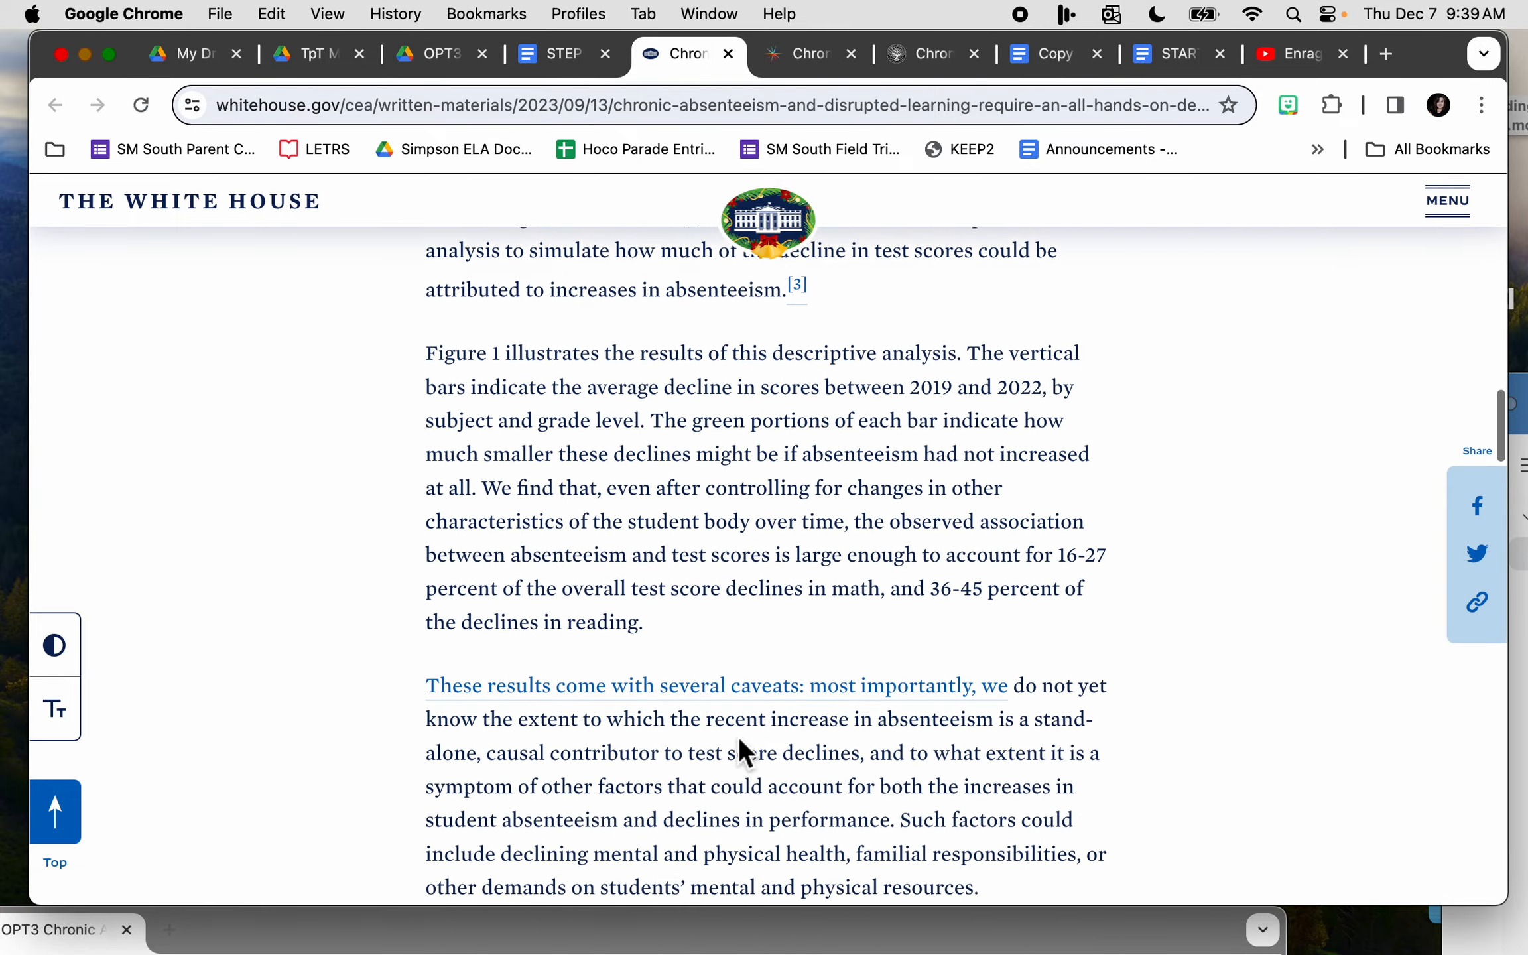
{"action": "scroll", "coordinate": [740, 749], "scroll_direction": "down", "scroll_amount": 19}
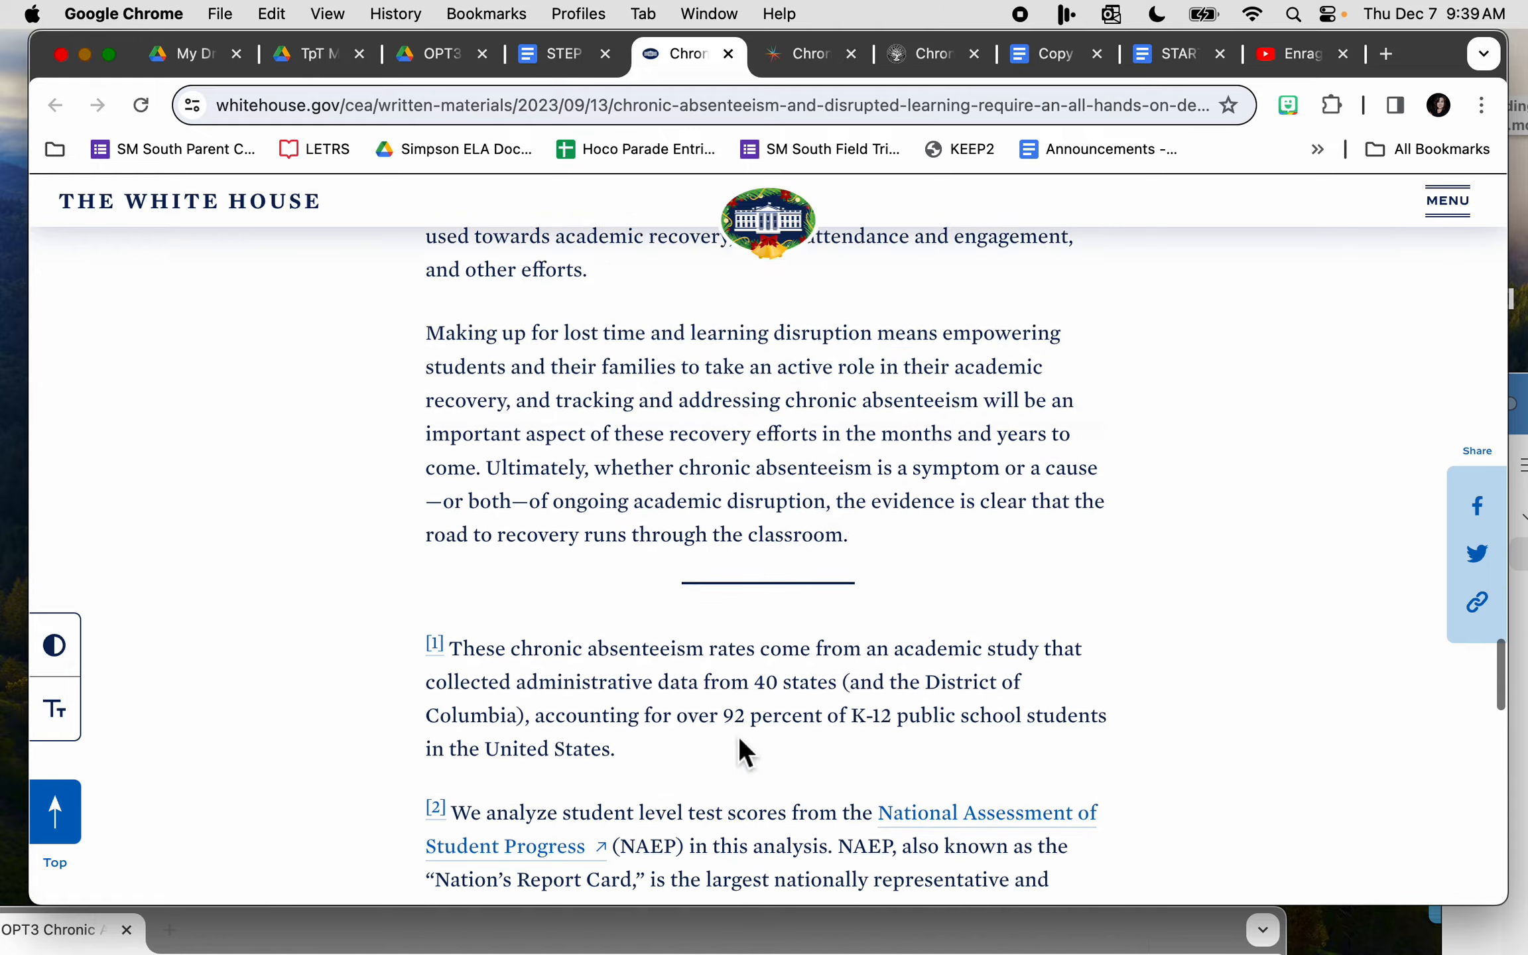
{"action": "scroll", "coordinate": [747, 750], "scroll_direction": "down", "scroll_amount": 2}
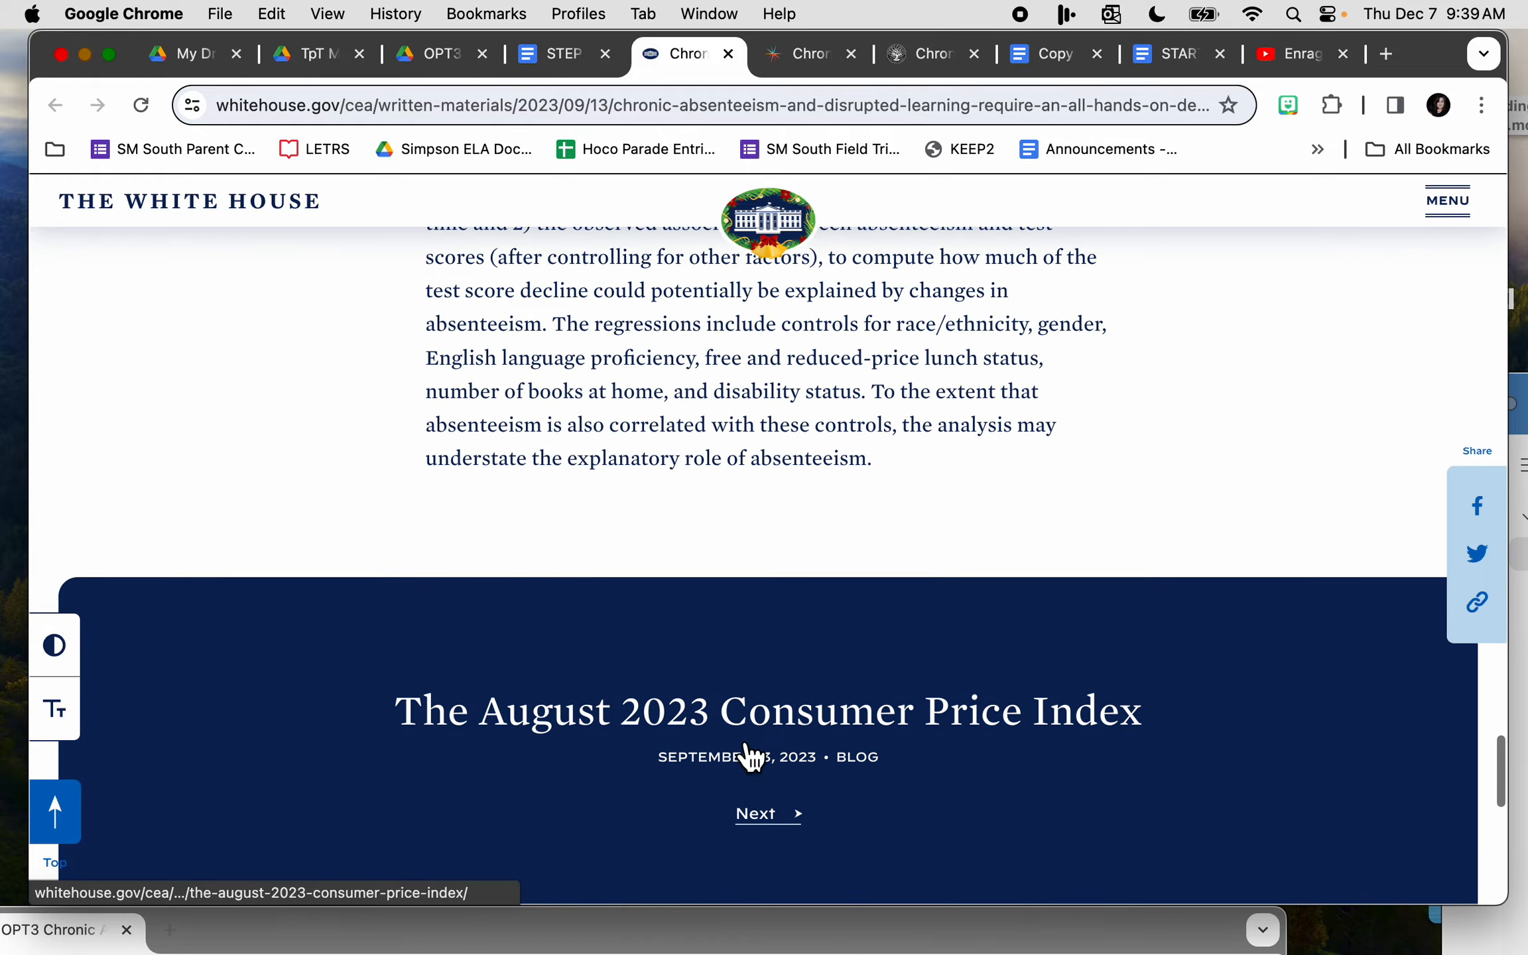
{"action": "scroll", "coordinate": [769, 564], "scroll_direction": "up", "scroll_amount": 4}
{"action": "scroll", "coordinate": [768, 558], "scroll_direction": "up", "scroll_amount": 20}
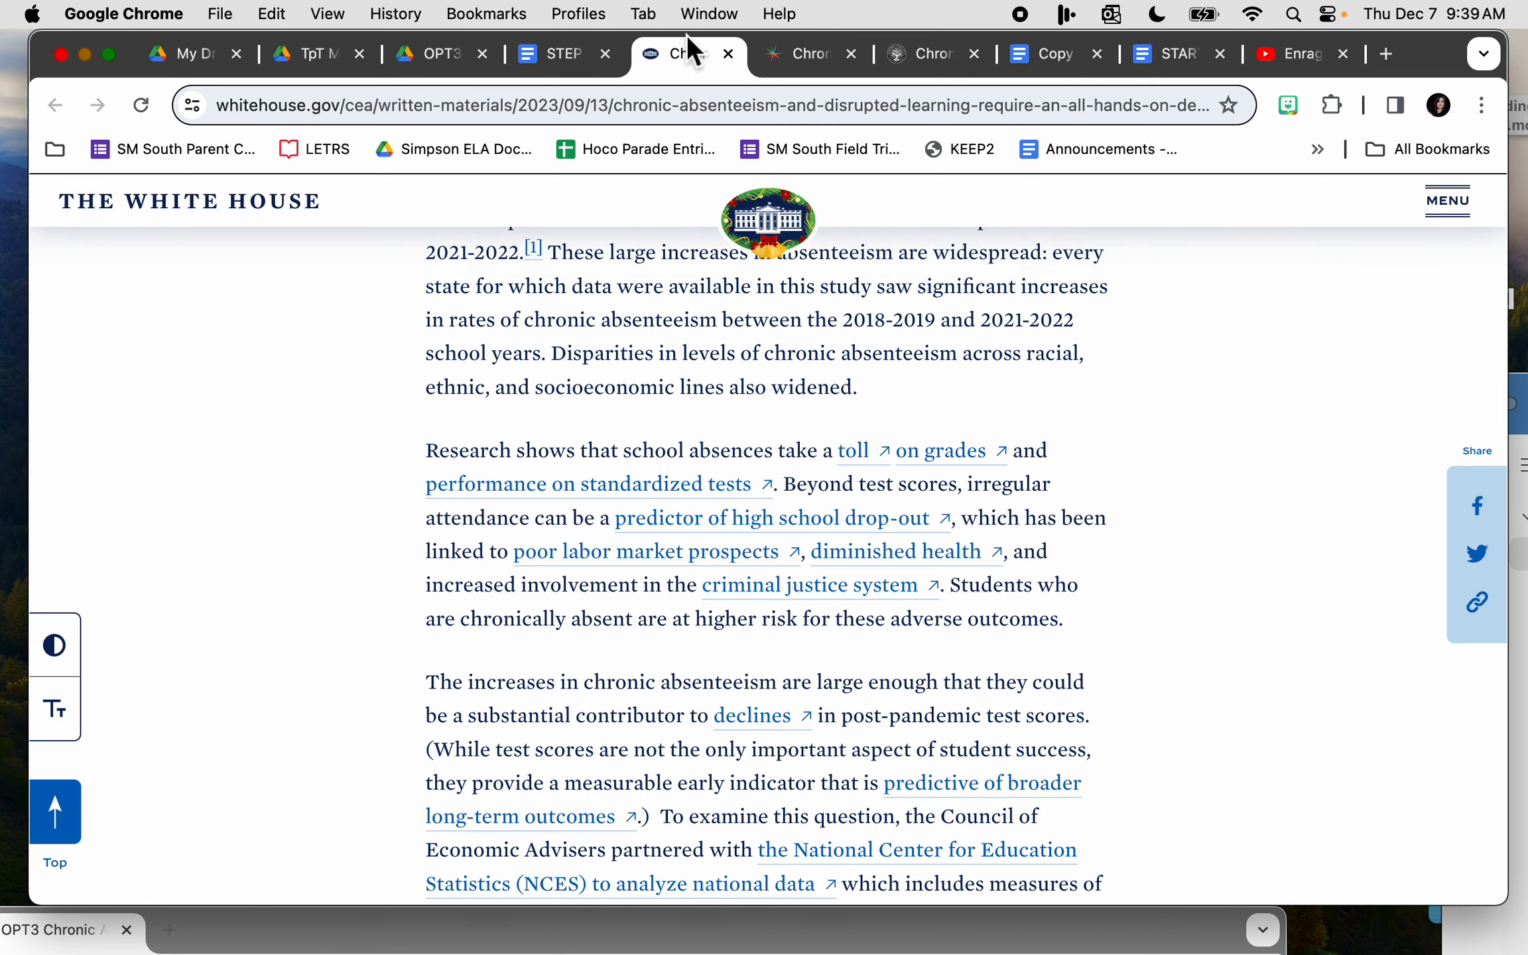
Return to the APA References Page document and add the White House article as a citation source, leaving the contributors blank.
{"action": "left_click", "coordinate": [555, 53]}
{"action": "left_click", "coordinate": [1277, 863]}
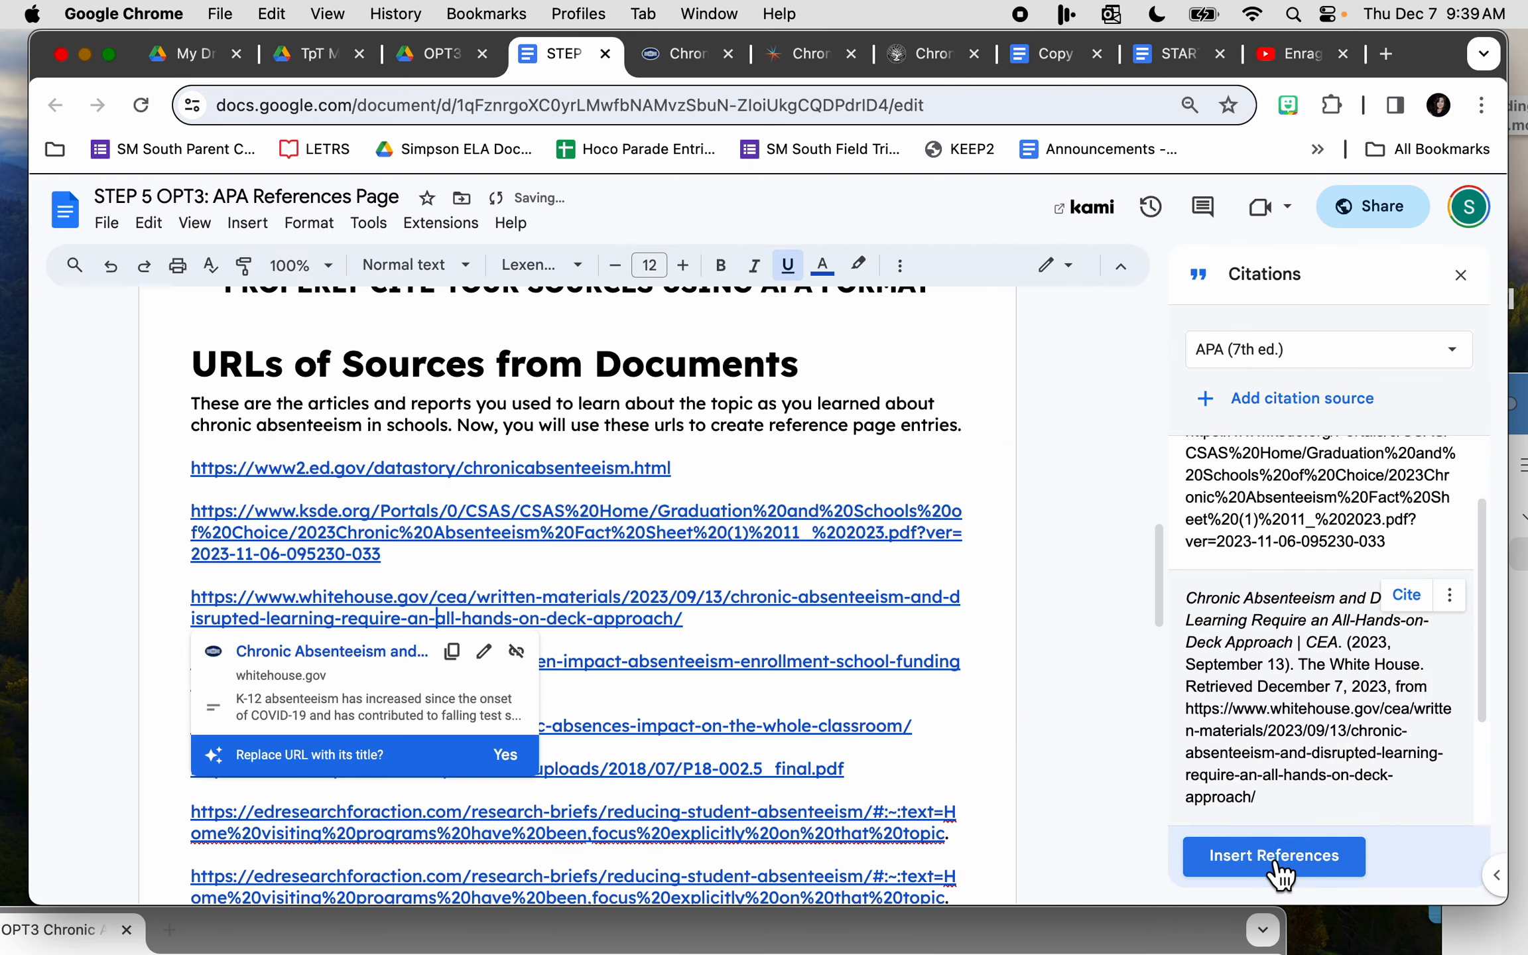
{"action": "scroll", "coordinate": [1294, 650], "scroll_direction": "up", "scroll_amount": 2}
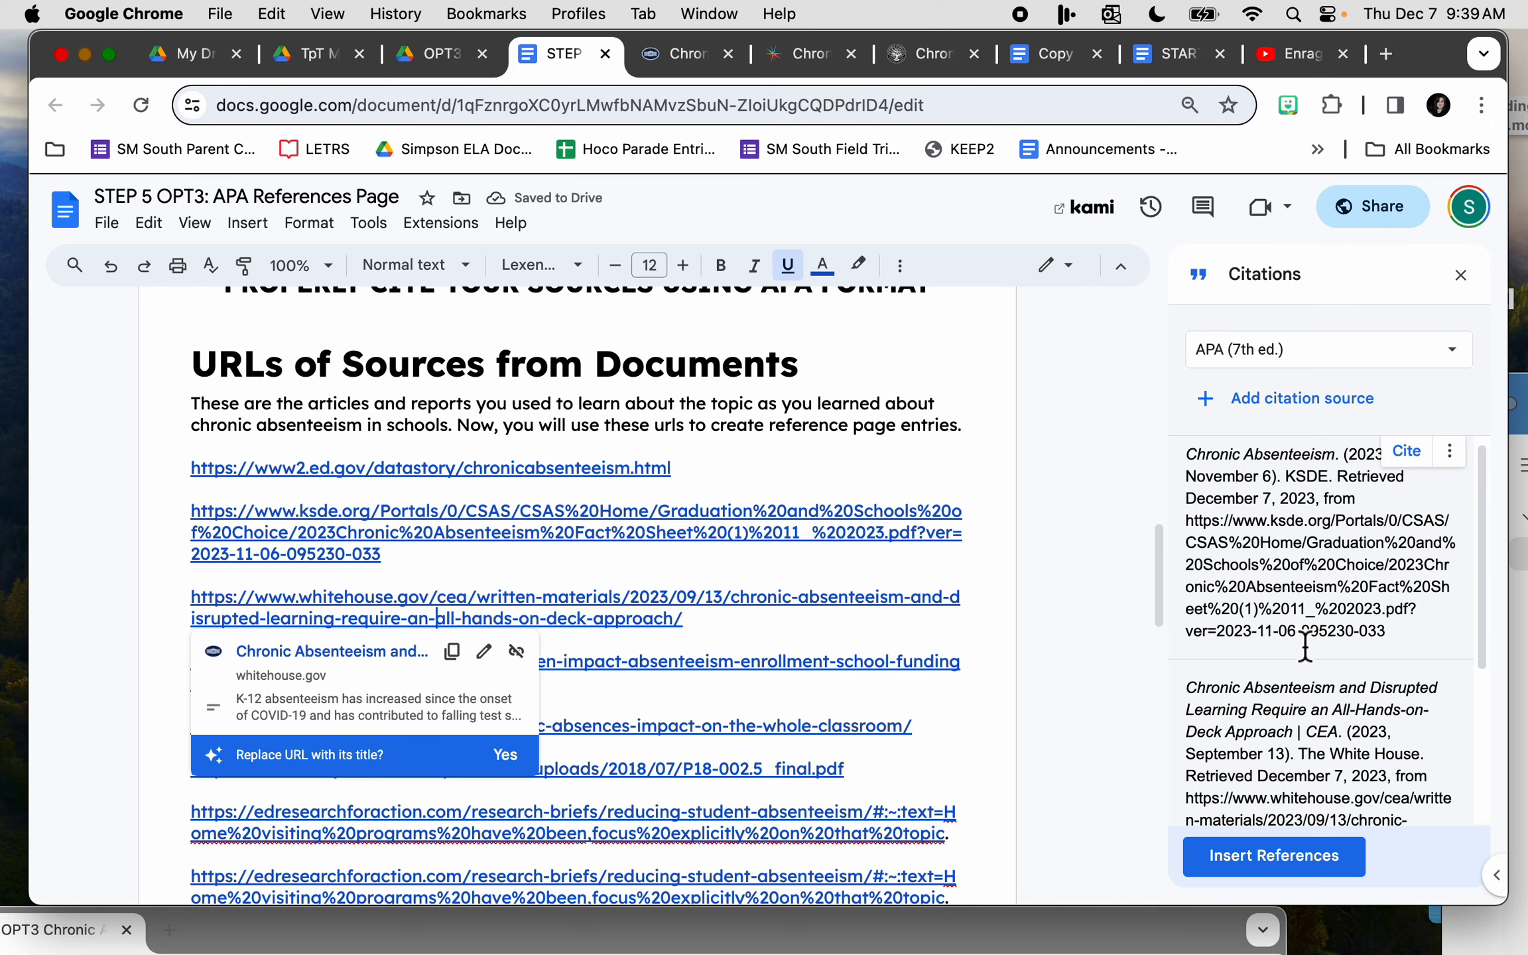
Replace the source URL section, starting from its "URLs of Sources from Documents" heading, with the references generated from the citation sources.
{"action": "scroll", "coordinate": [632, 757], "scroll_direction": "down", "scroll_amount": 5}
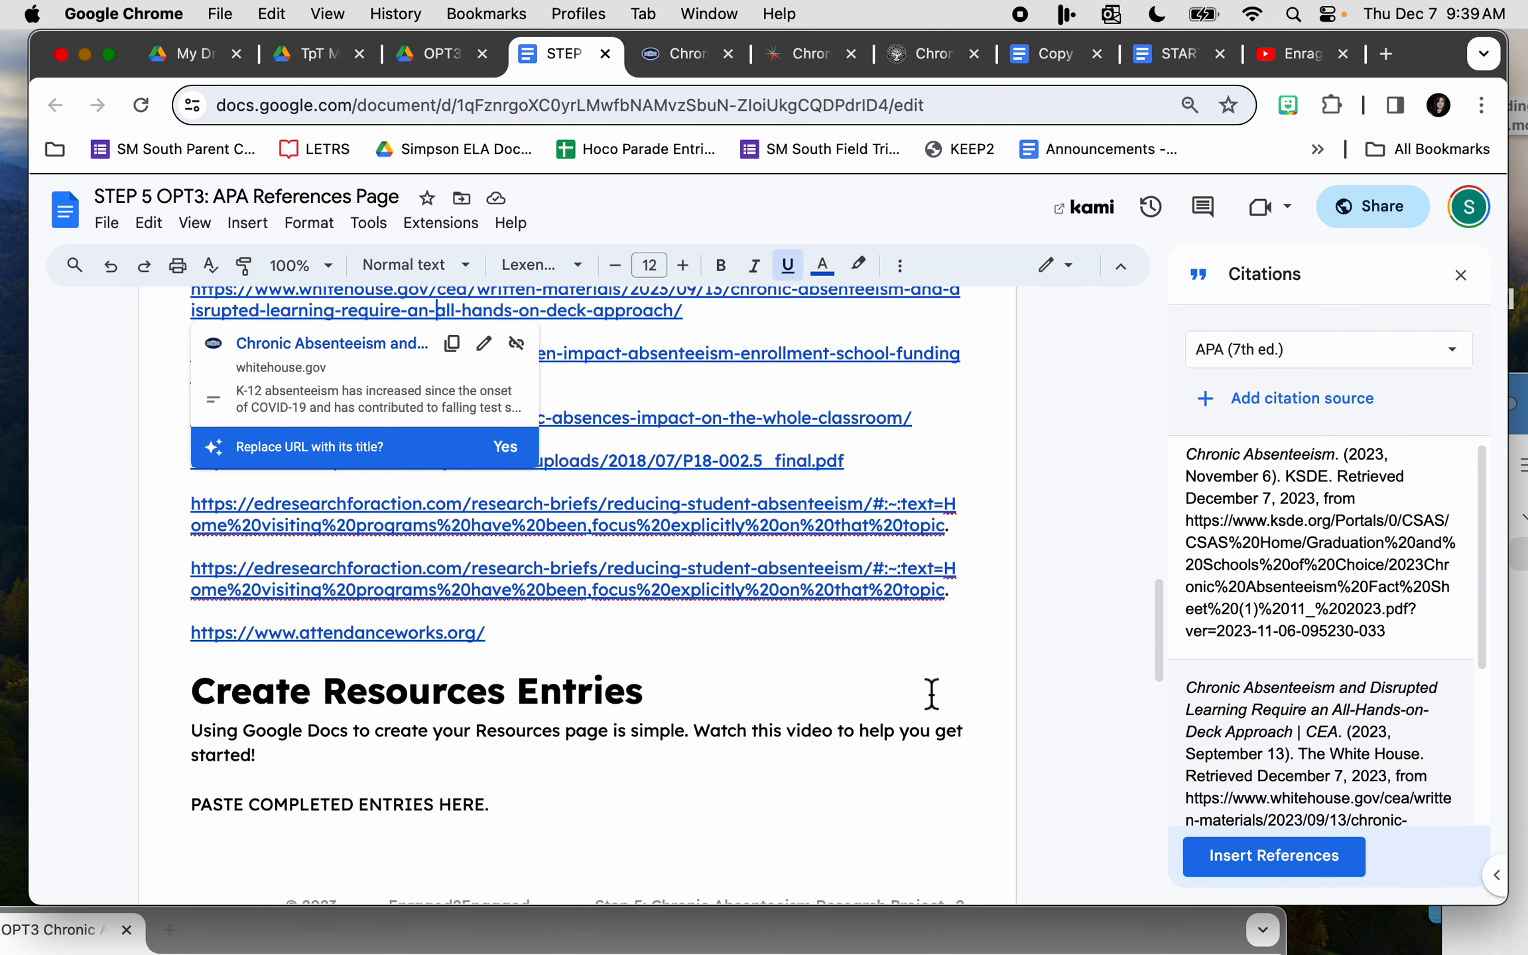
{"action": "scroll", "coordinate": [873, 690], "scroll_direction": "up", "scroll_amount": 5}
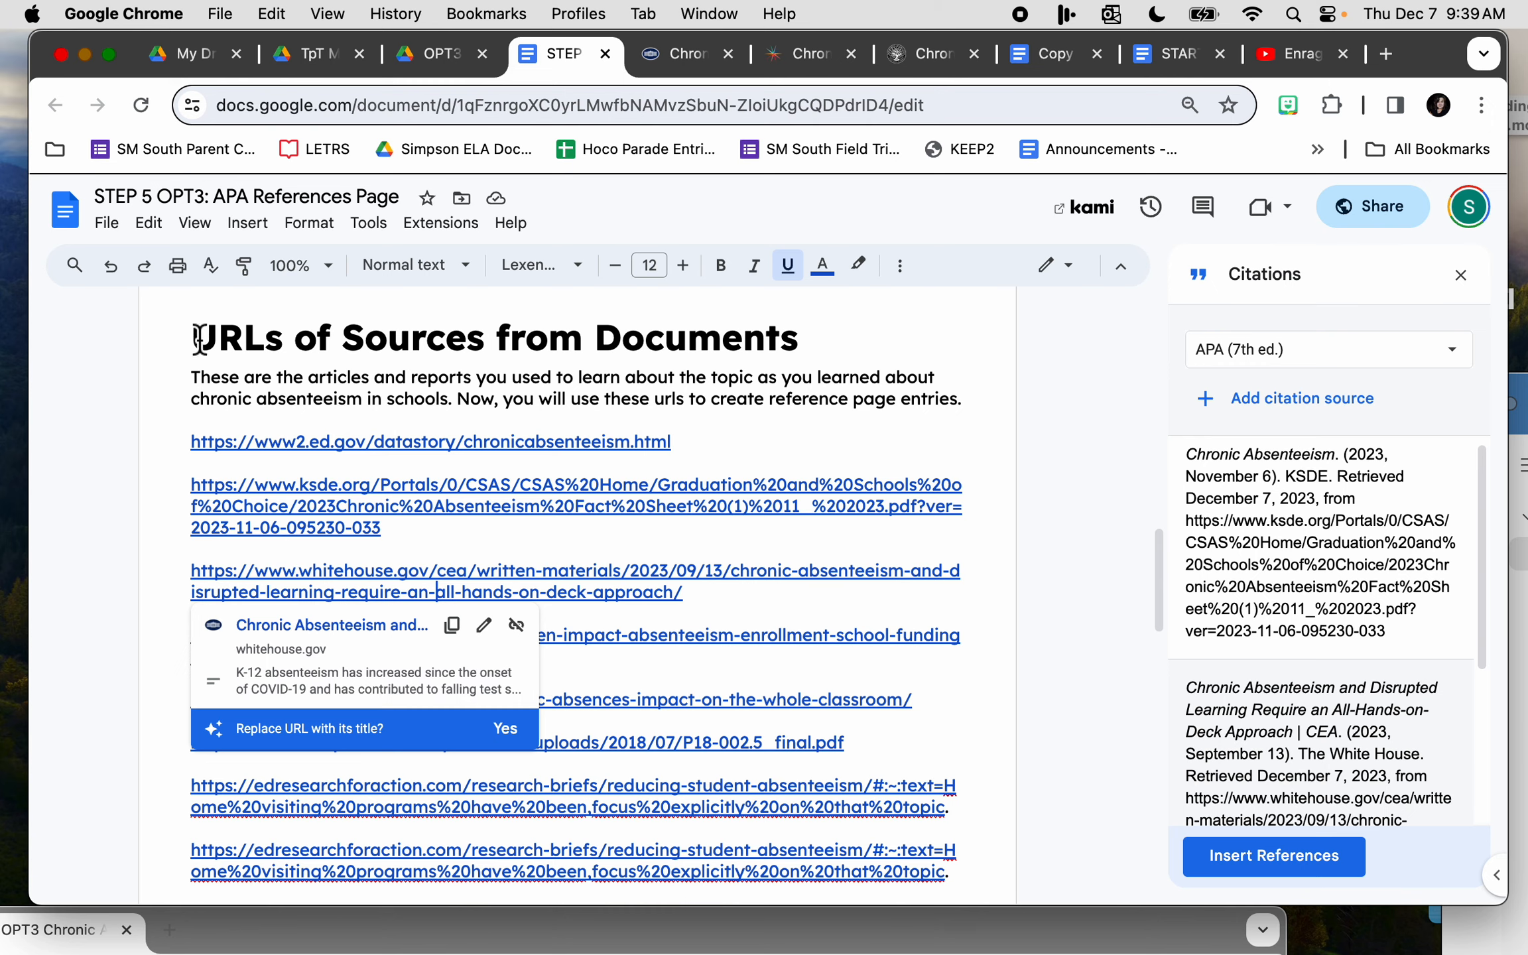
{"action": "left_click_drag", "start_coordinate": [194, 338], "coordinate": [529, 872]}
{"action": "left_click", "coordinate": [1260, 879]}
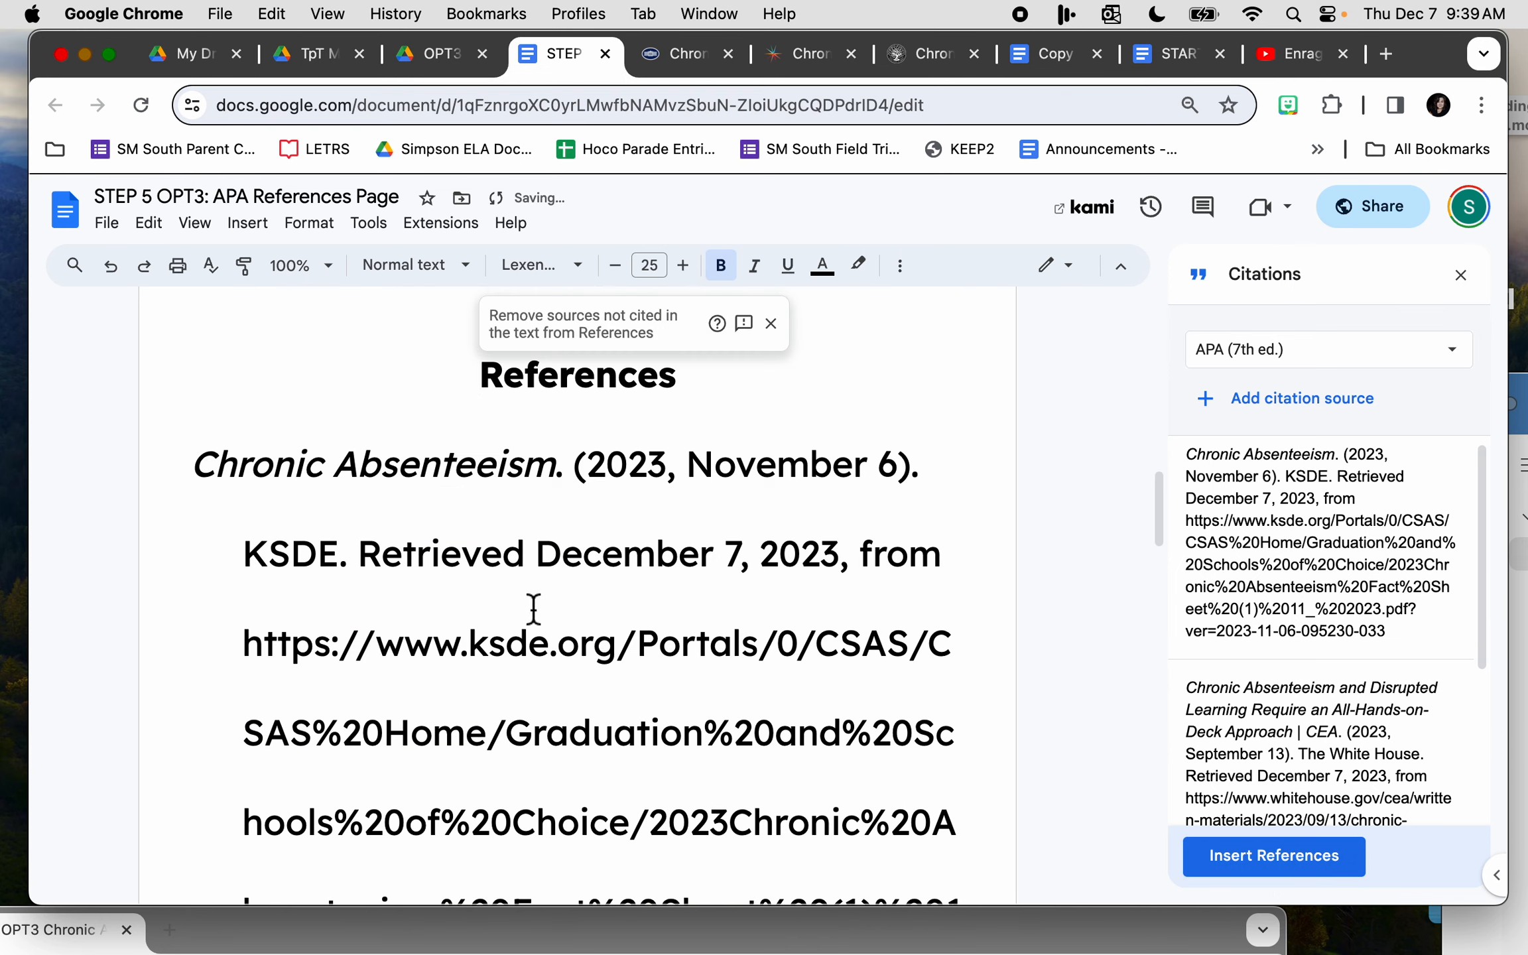
{"action": "scroll", "coordinate": [546, 613], "scroll_direction": "up", "scroll_amount": 2}
{"action": "scroll", "coordinate": [548, 612], "scroll_direction": "up", "scroll_amount": 5}
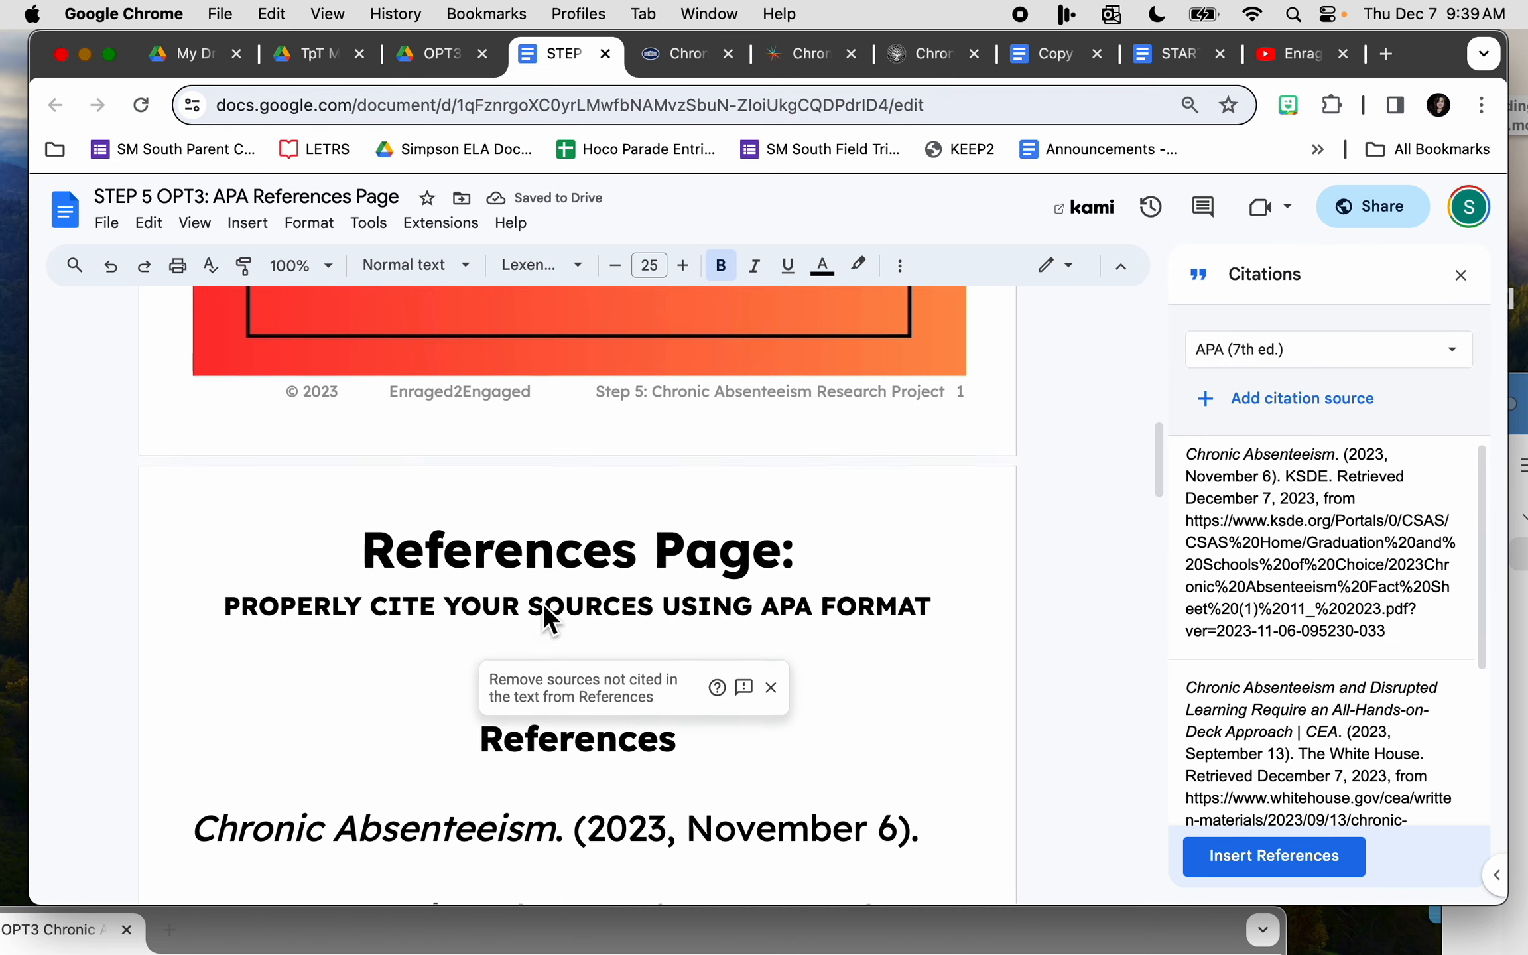
Select the entire document text and set its font size to 12.
{"action": "scroll", "coordinate": [544, 605], "scroll_direction": "down", "scroll_amount": 5}
{"action": "left_click", "coordinate": [543, 604]}
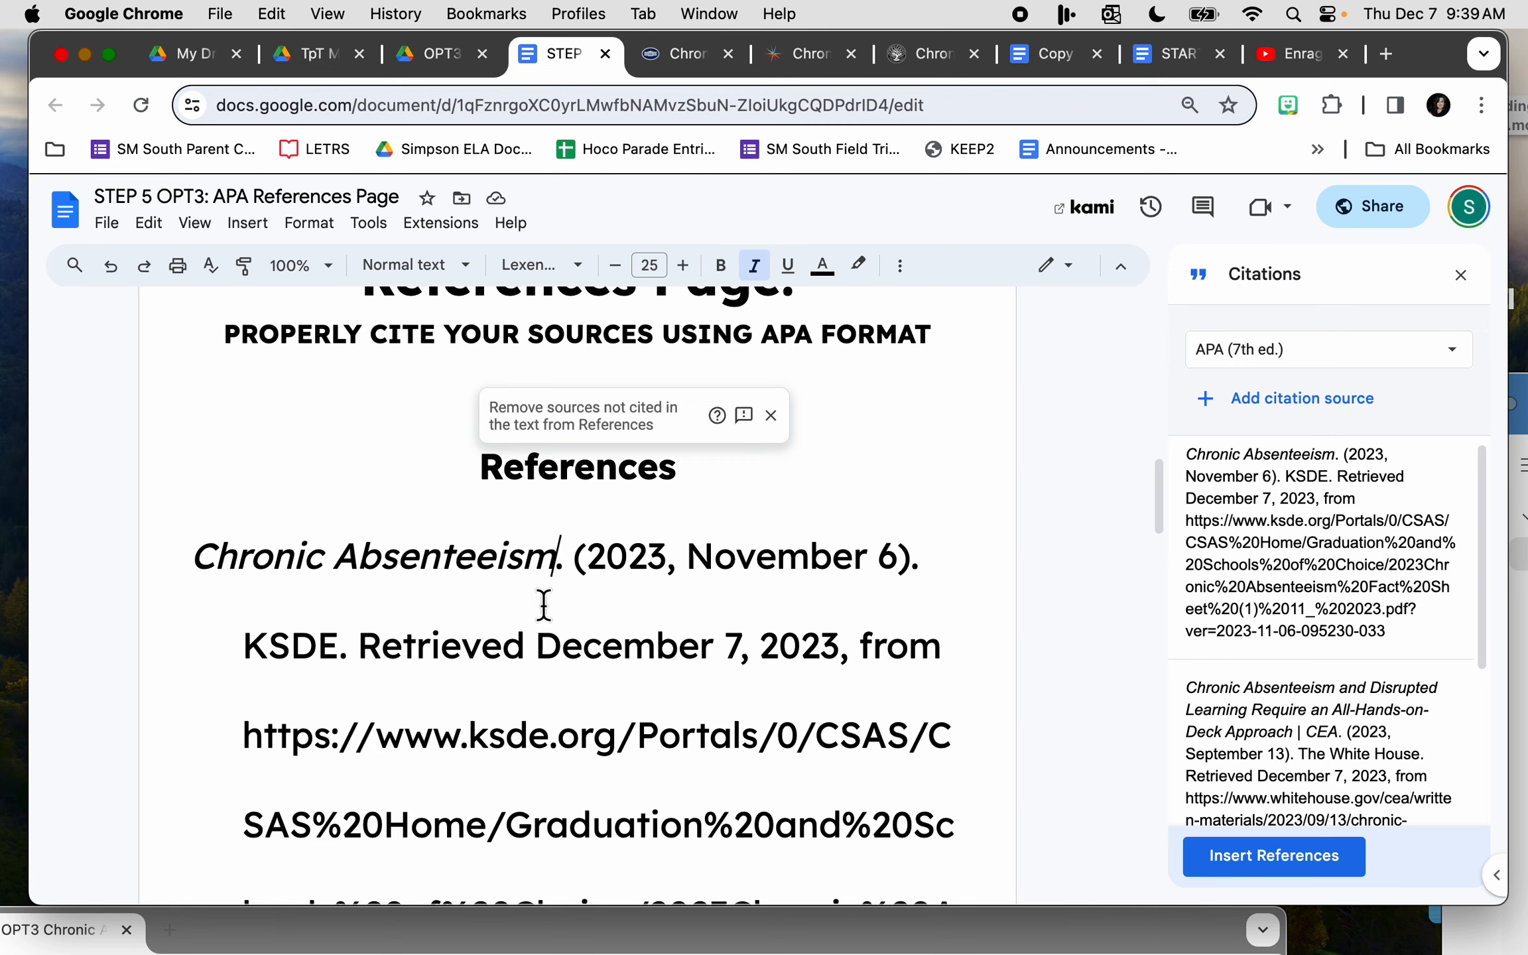
{"action": "key", "text": "super+a"}
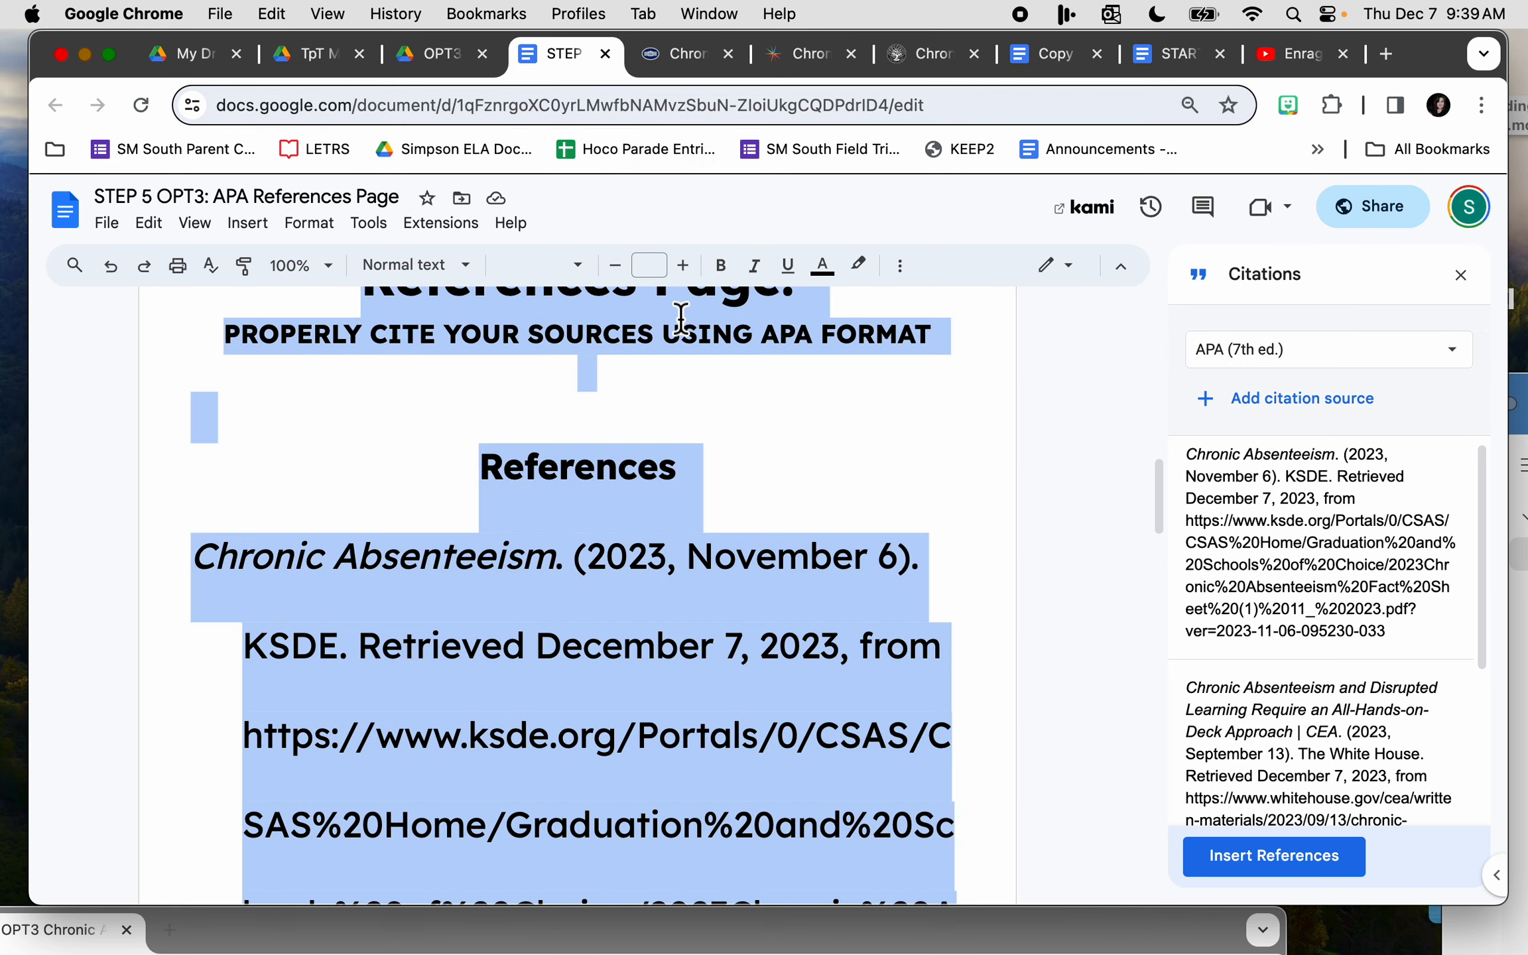
{"action": "left_click", "coordinate": [683, 265]}
{"action": "left_click", "coordinate": [649, 266]}
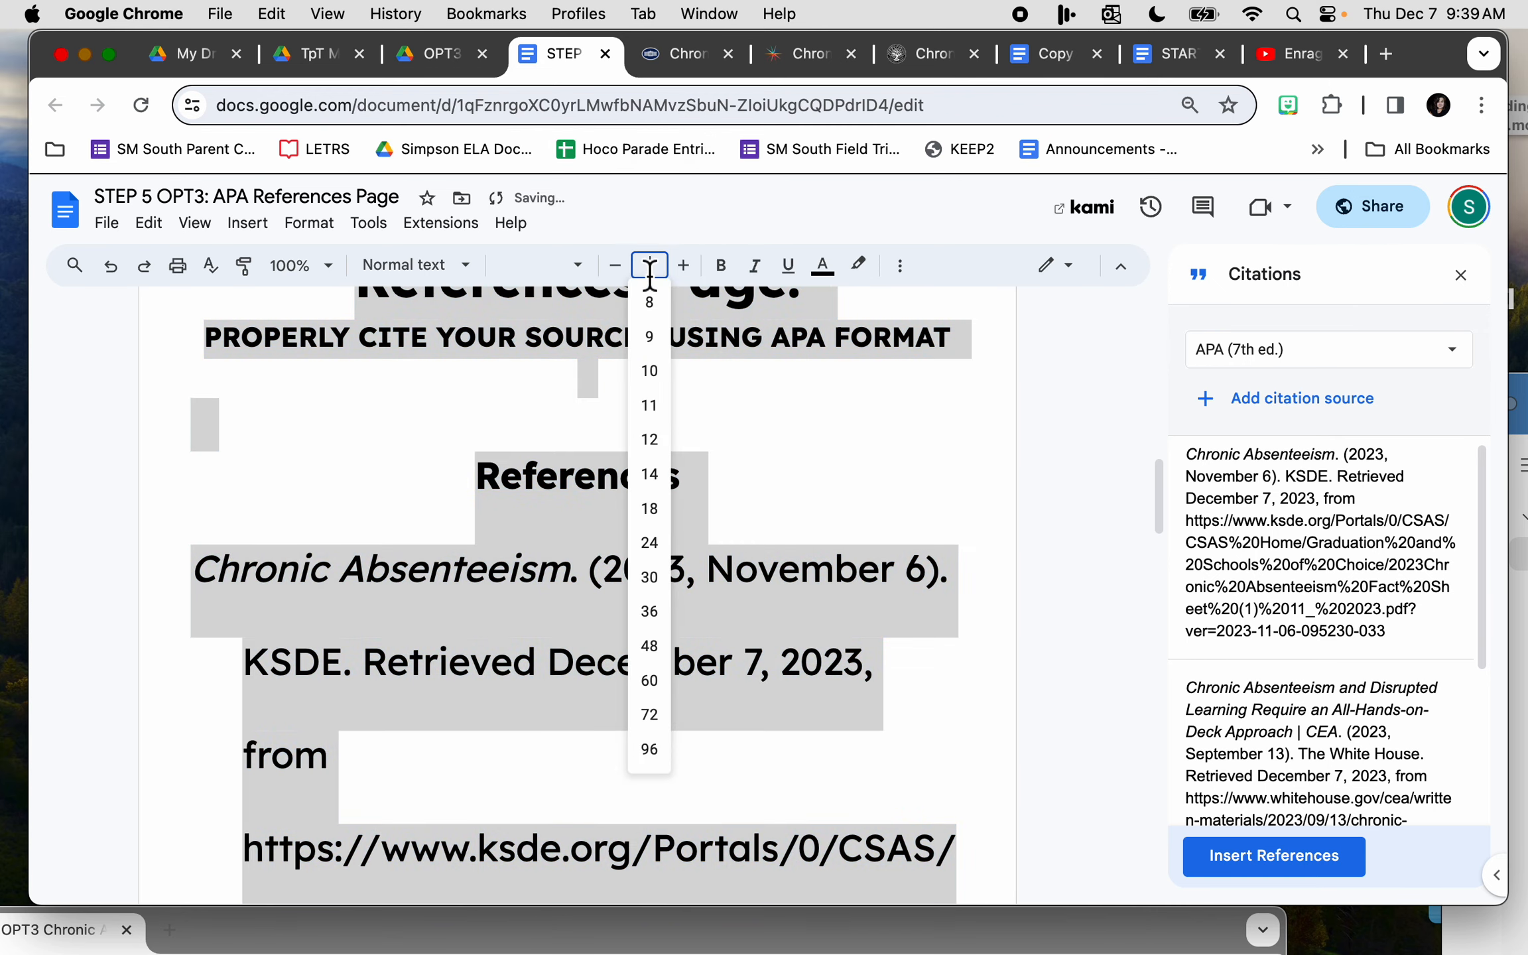
{"action": "left_click", "coordinate": [655, 436]}
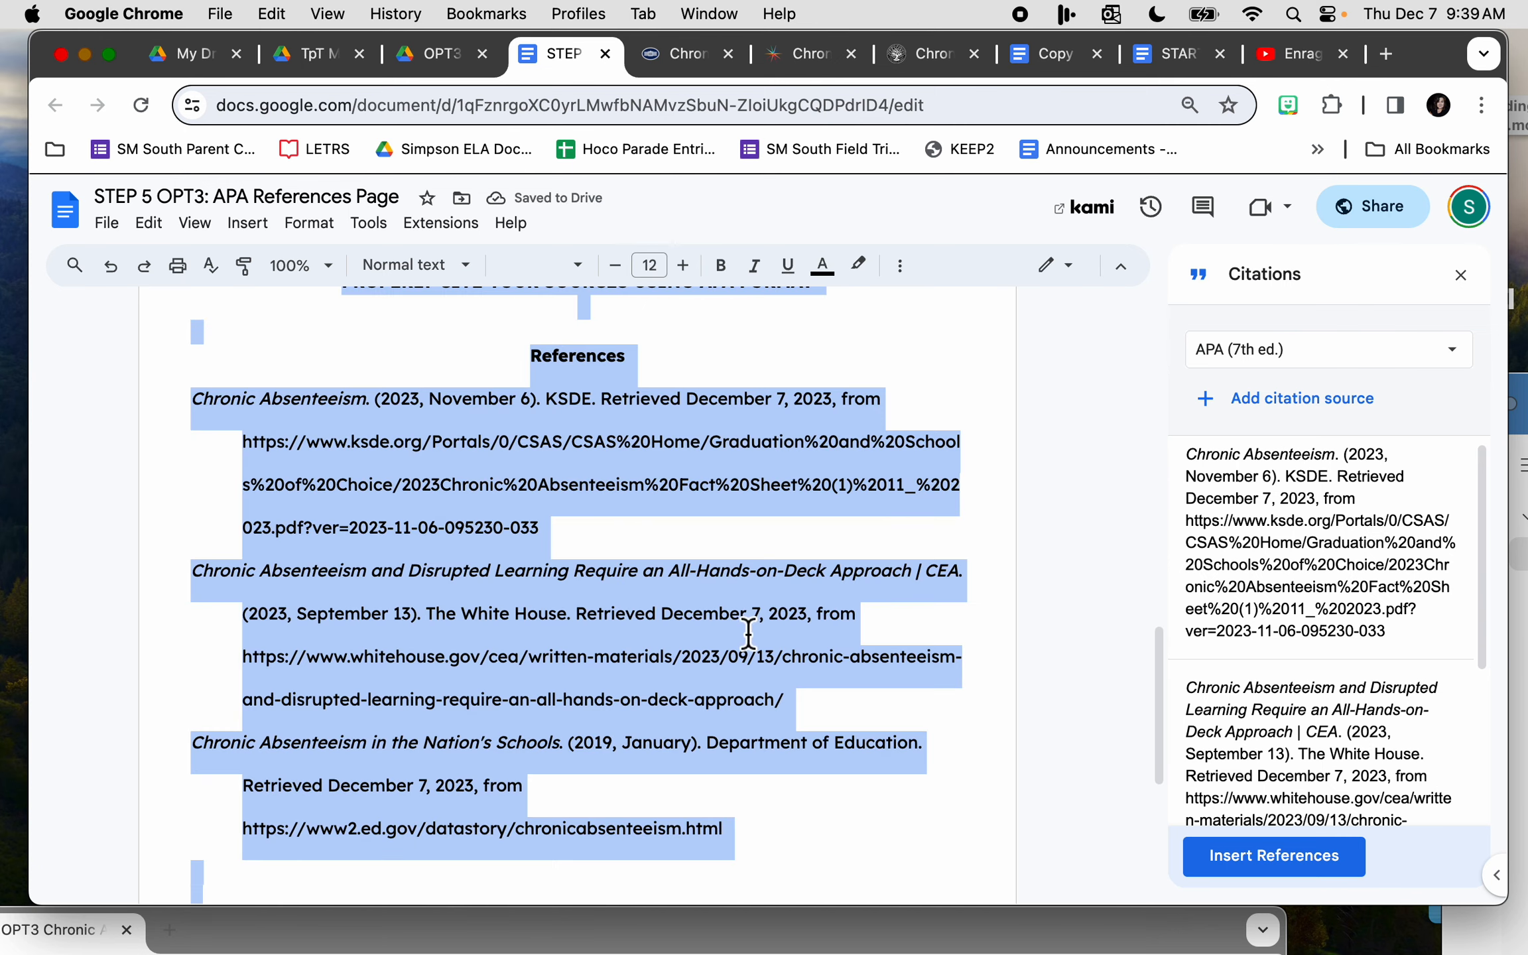
{"action": "scroll", "coordinate": [748, 624], "scroll_direction": "down", "scroll_amount": 5}
{"action": "scroll", "coordinate": [747, 633], "scroll_direction": "up", "scroll_amount": 5}
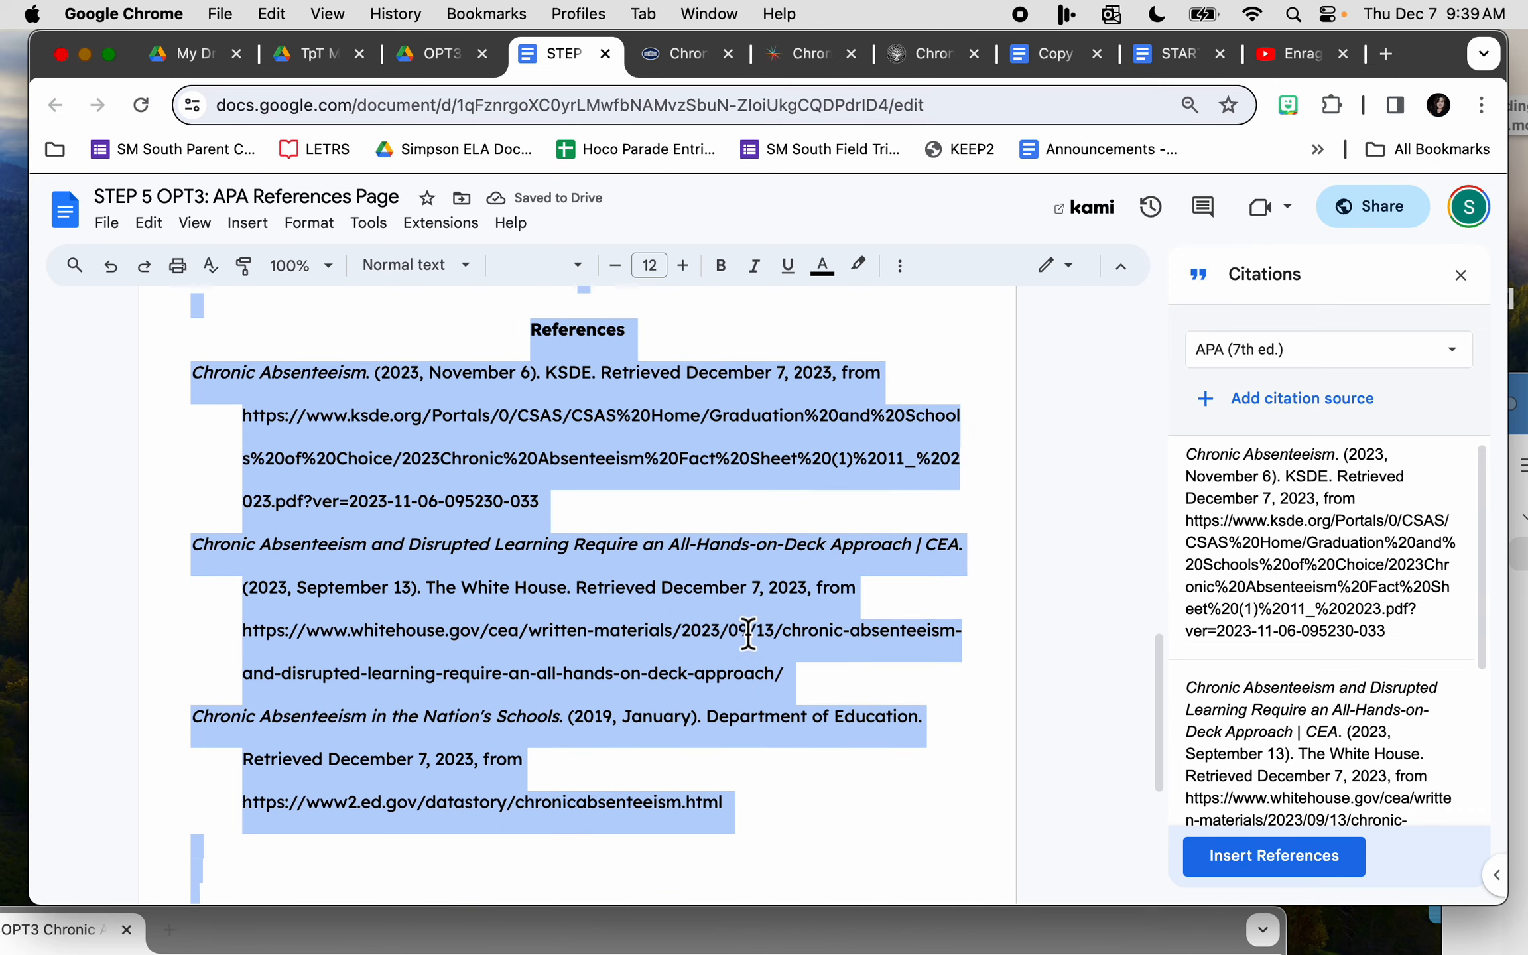
Change the font of the entire document to Times New Roman and review the formatted references page.
{"action": "left_click", "coordinate": [748, 634]}
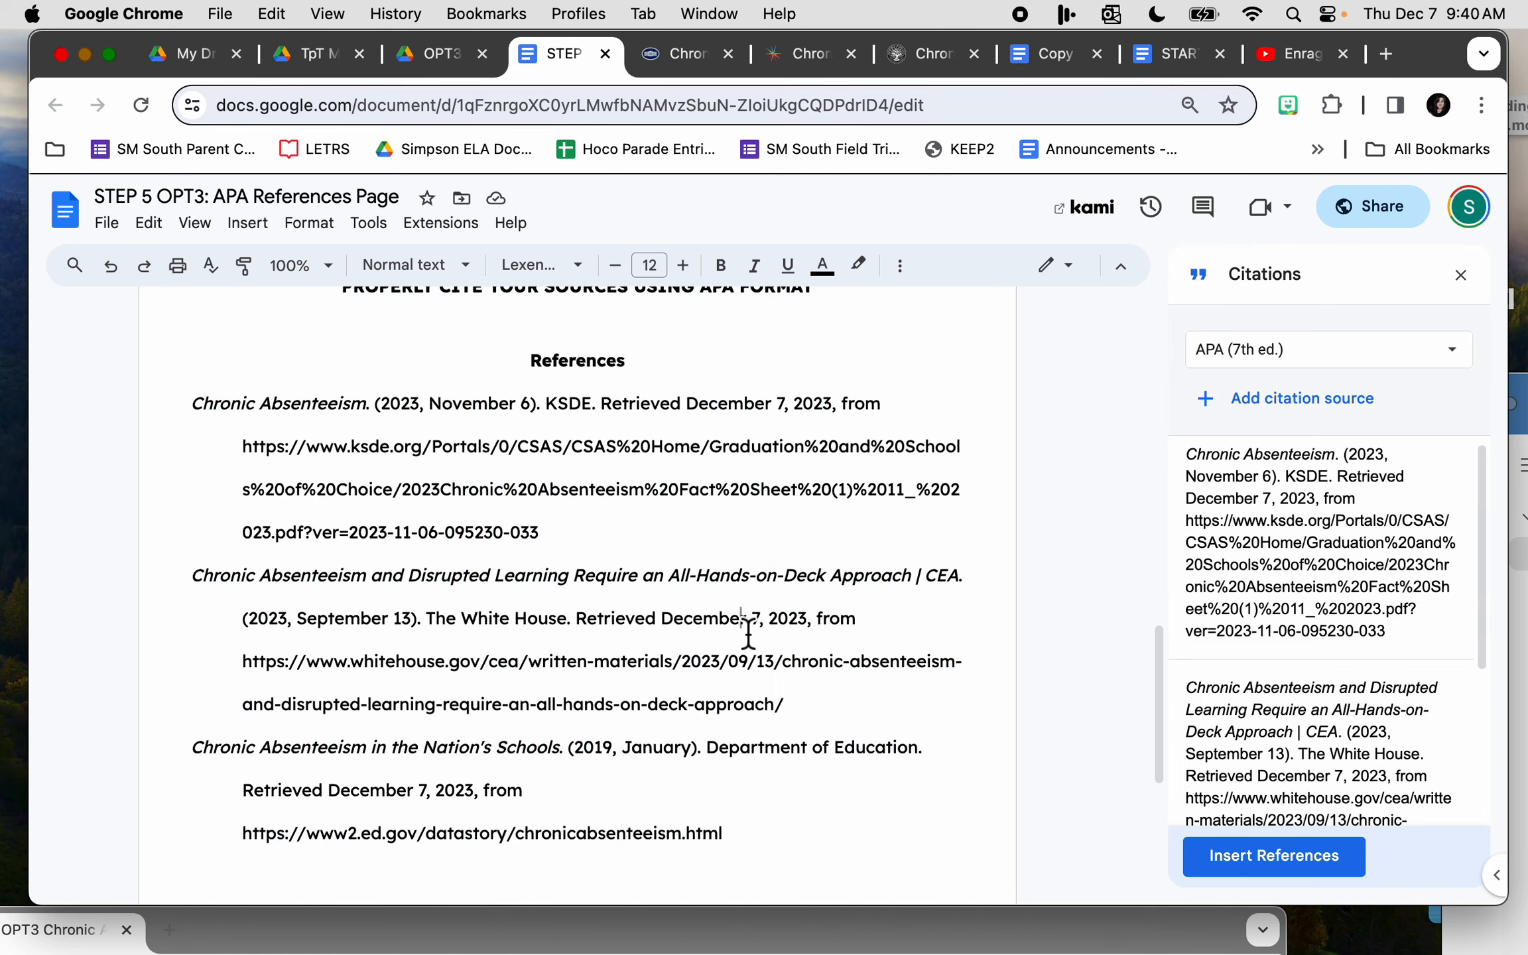
{"action": "key", "text": "super+a"}
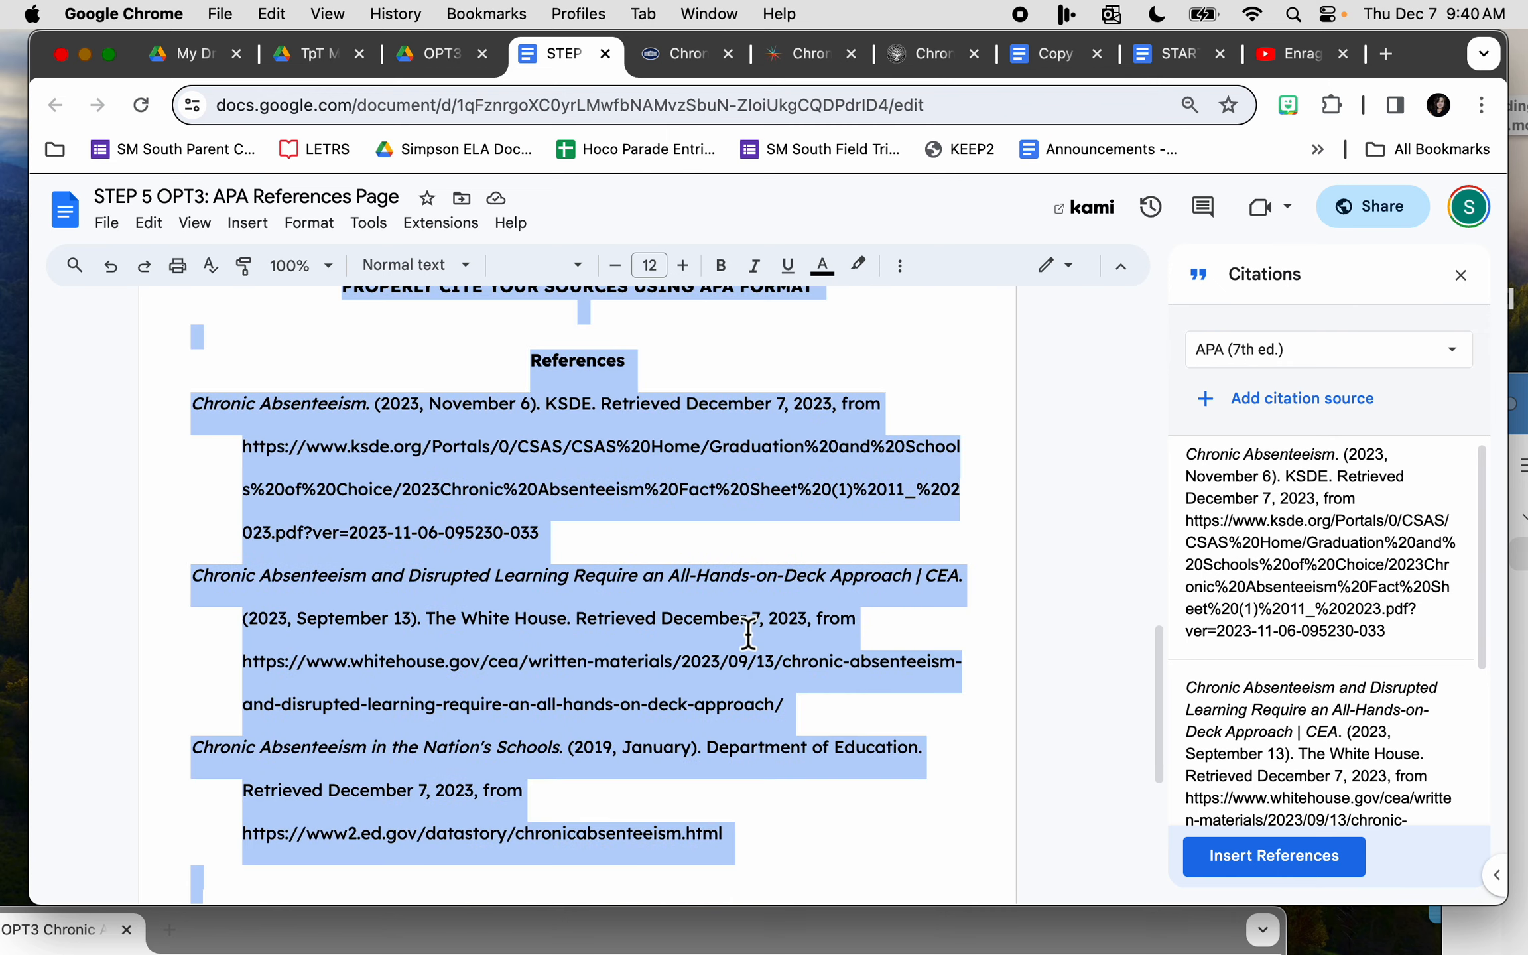
{"action": "left_click", "coordinate": [581, 268]}
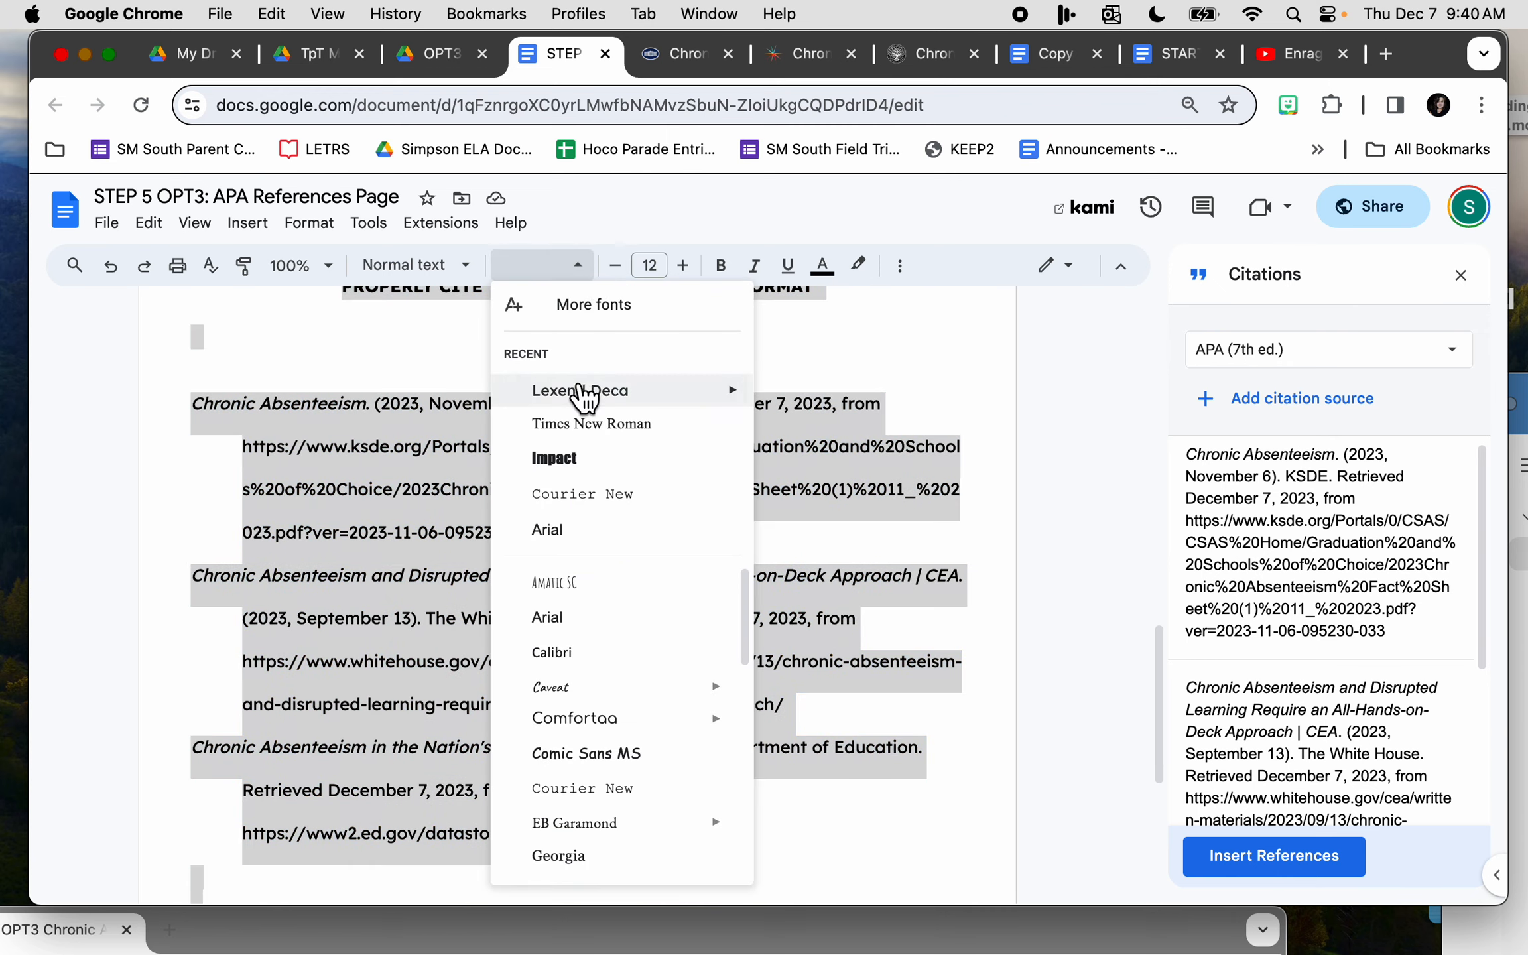
{"action": "left_click", "coordinate": [582, 428]}
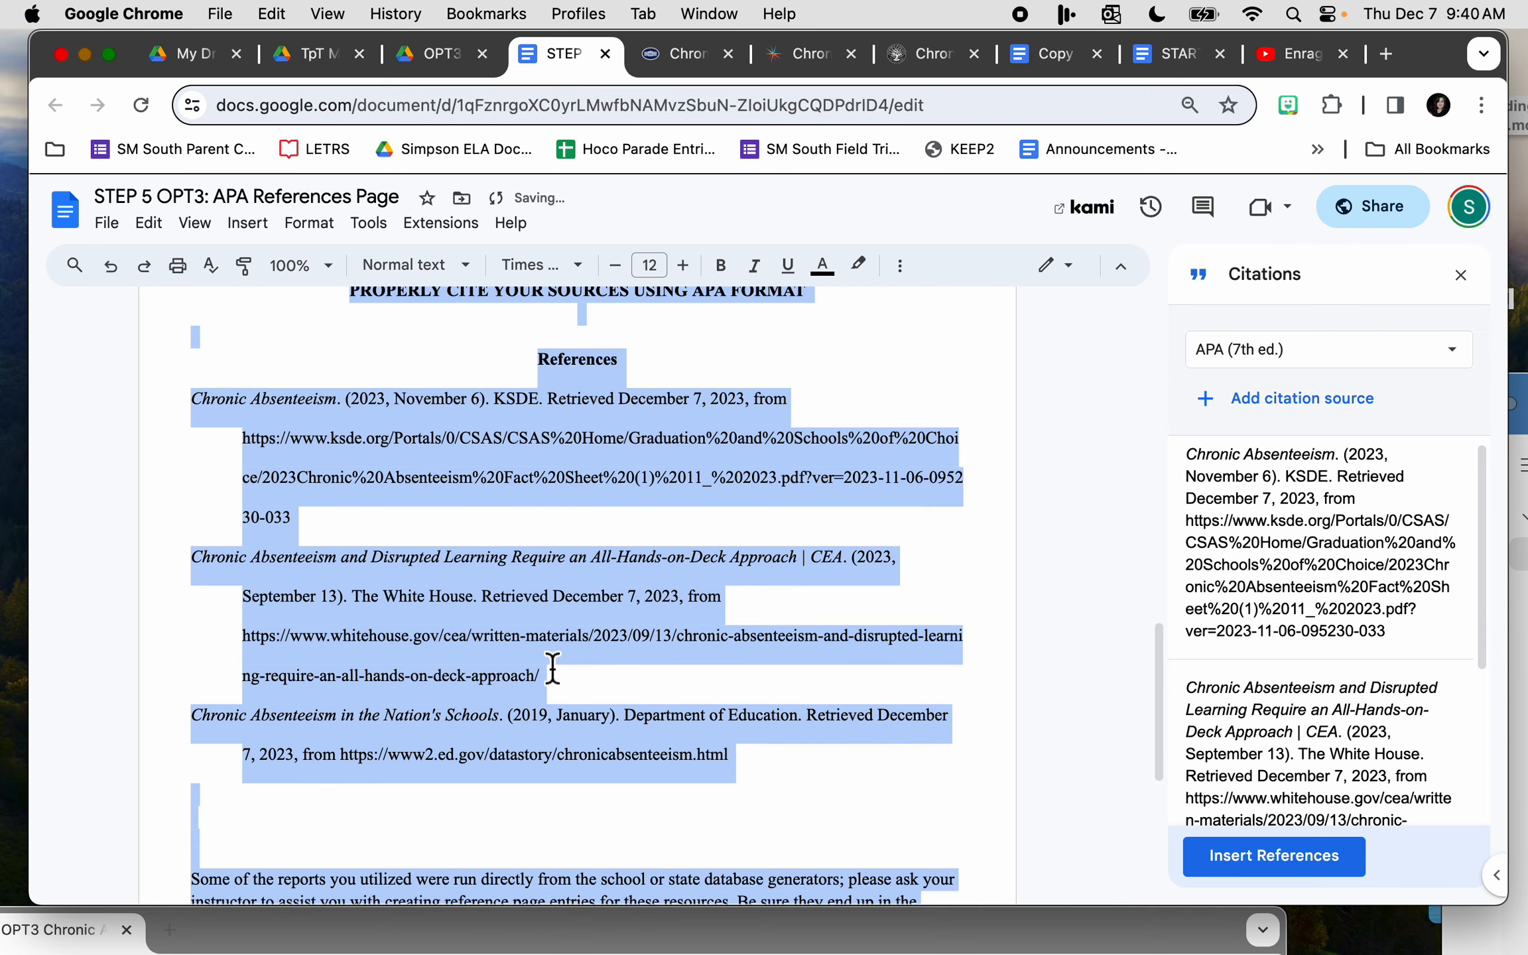
{"action": "scroll", "coordinate": [552, 667], "scroll_direction": "up", "scroll_amount": 3}
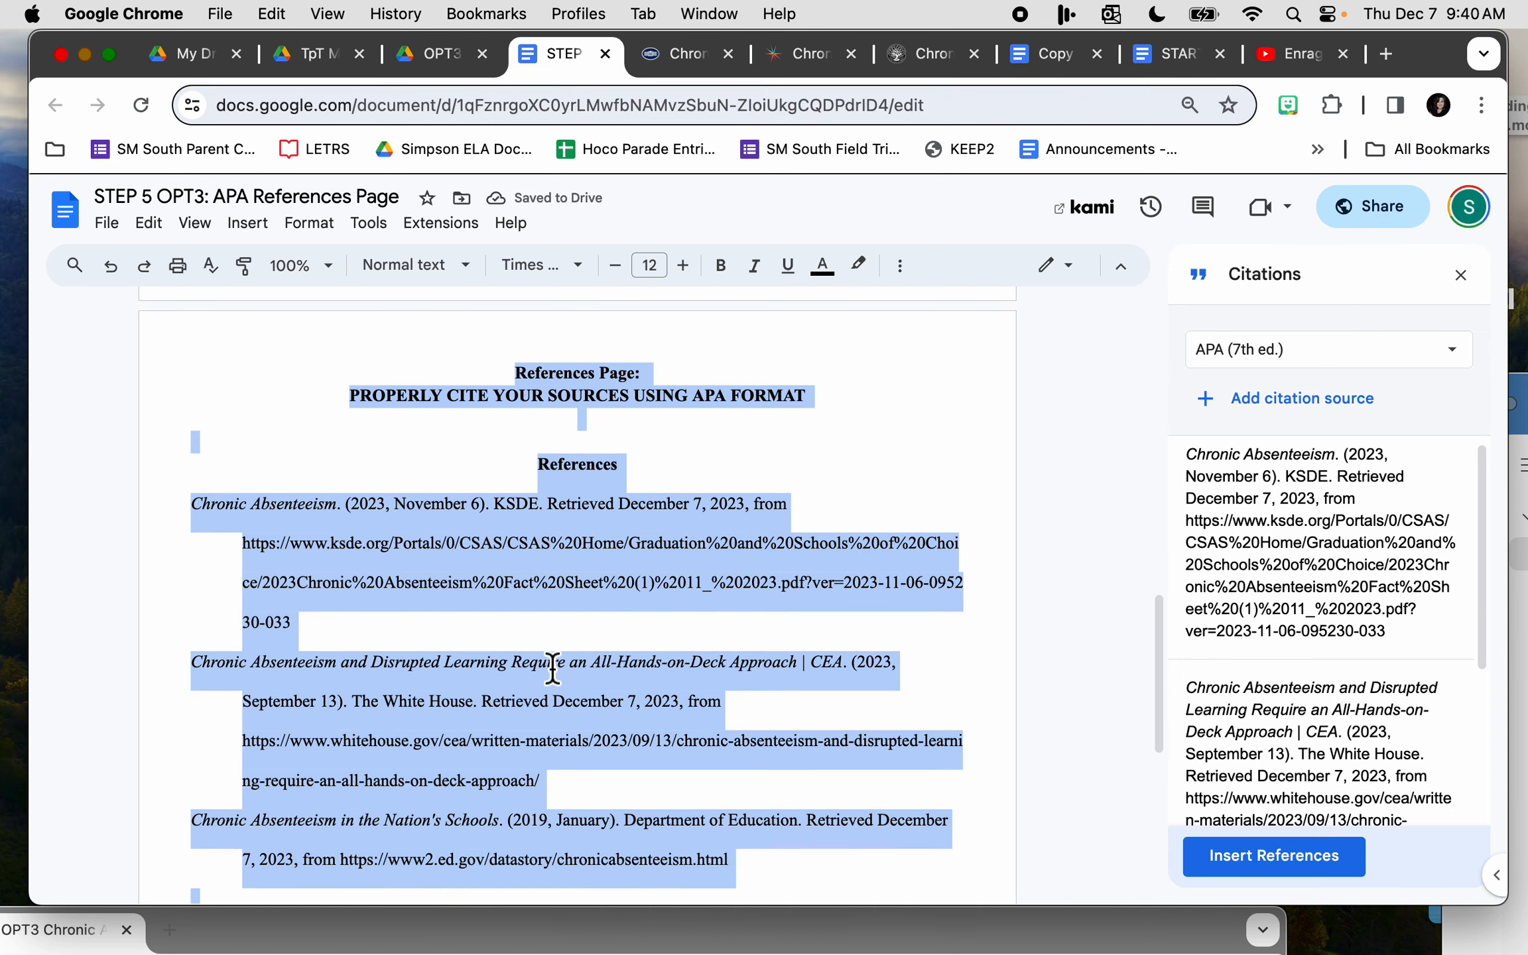
{"action": "left_click", "coordinate": [618, 425]}
{"action": "scroll", "coordinate": [654, 385], "scroll_direction": "up", "scroll_amount": 5}
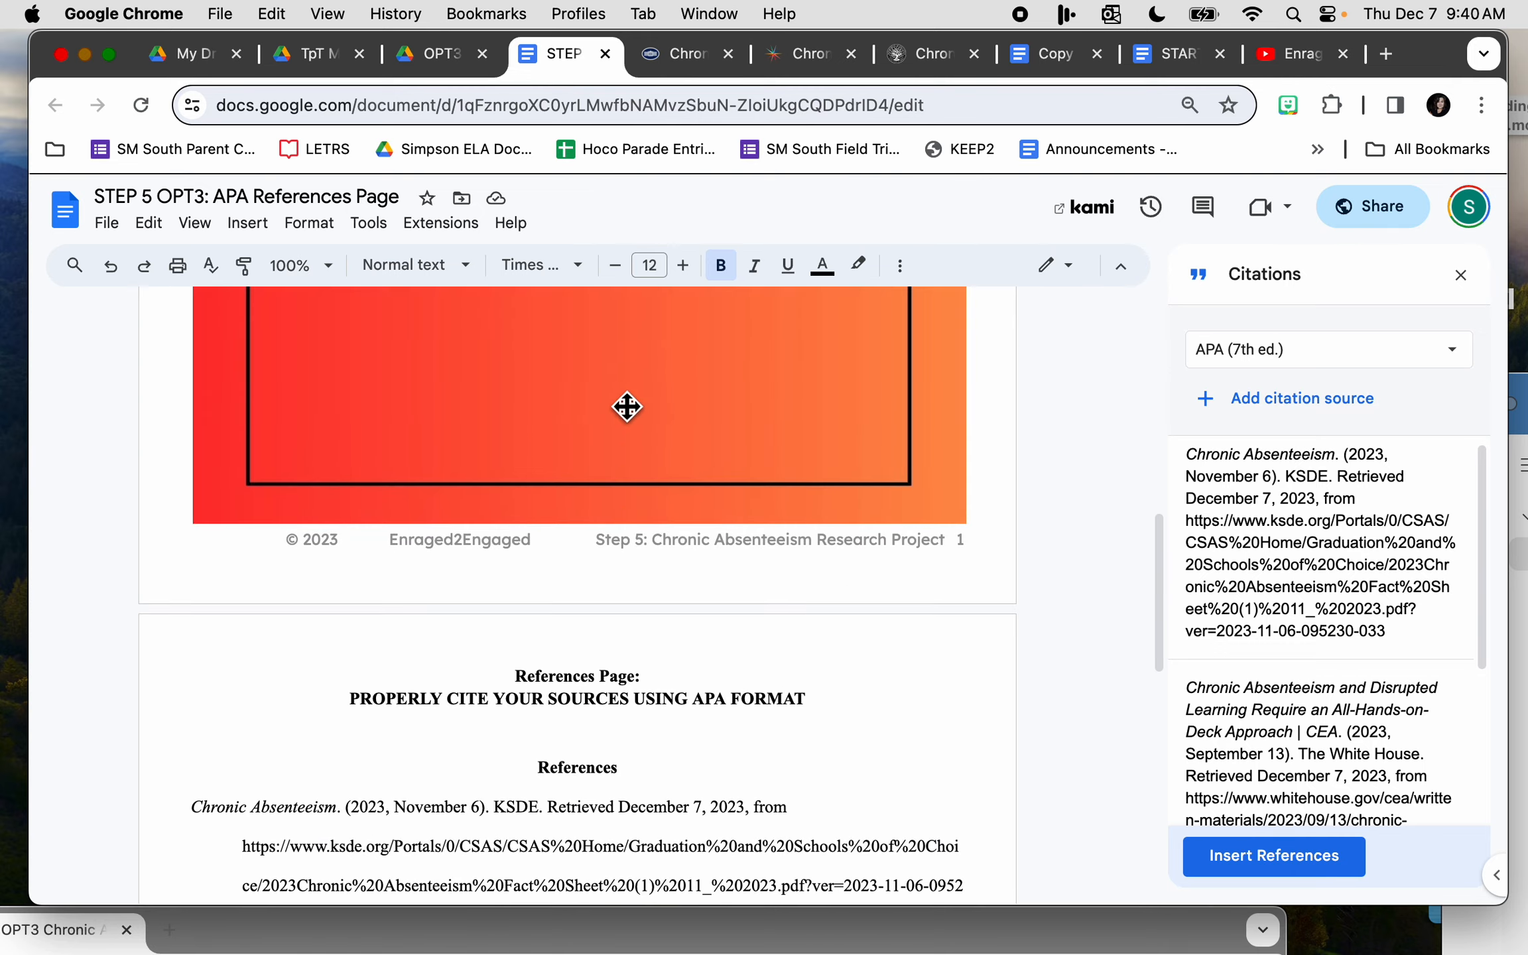
{"action": "scroll", "coordinate": [829, 716], "scroll_direction": "down", "scroll_amount": 3}
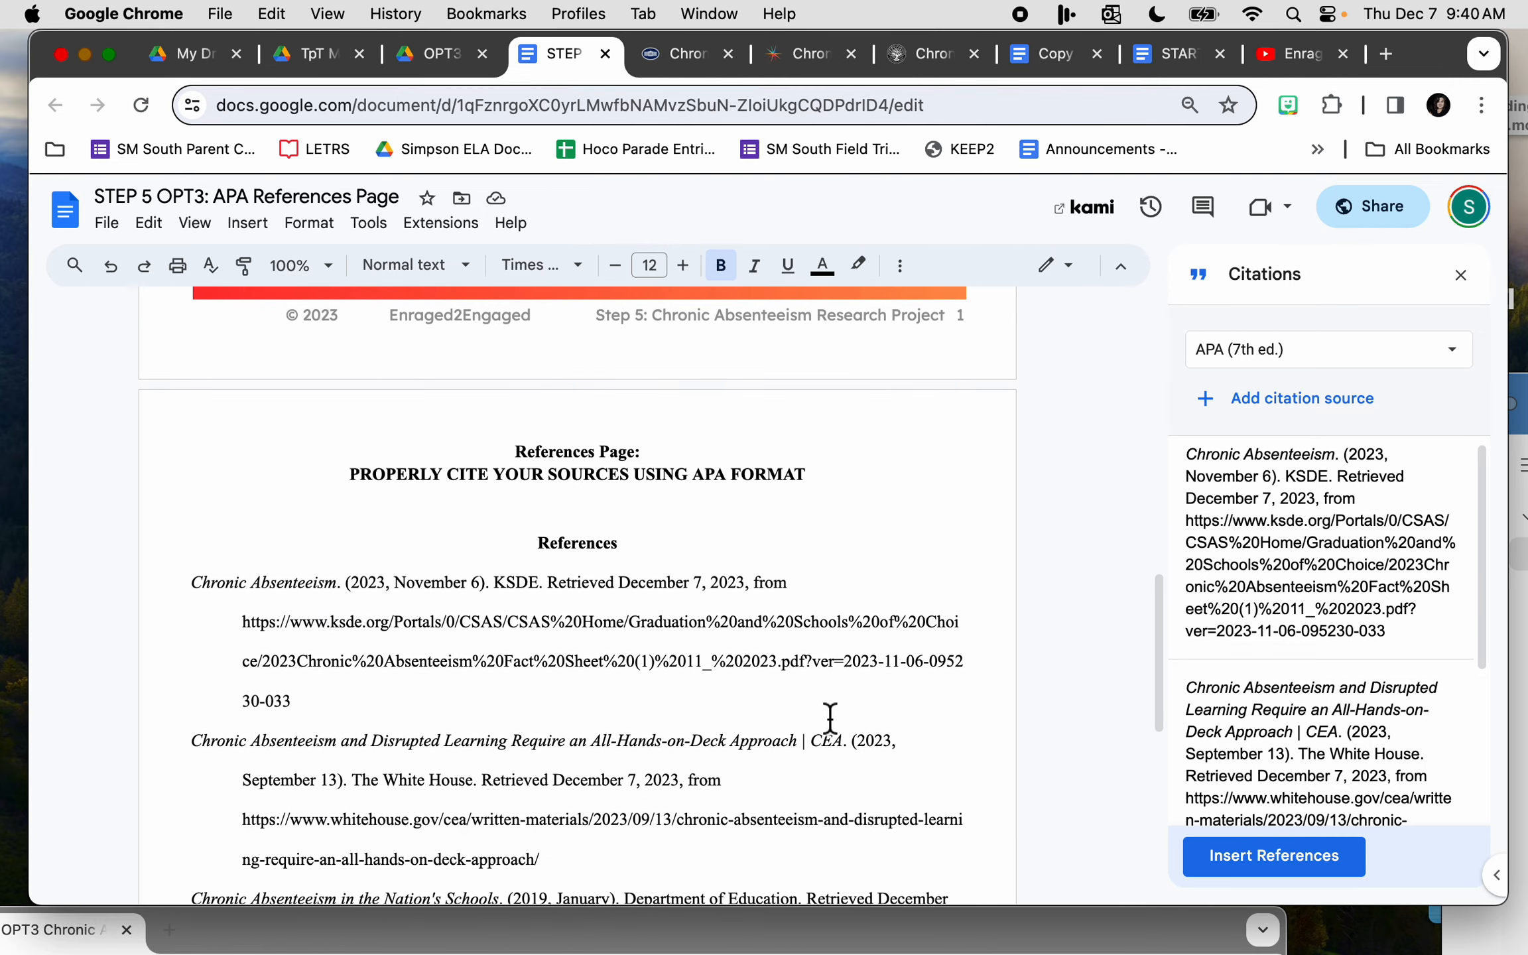
{"action": "scroll", "coordinate": [830, 716], "scroll_direction": "down", "scroll_amount": 3}
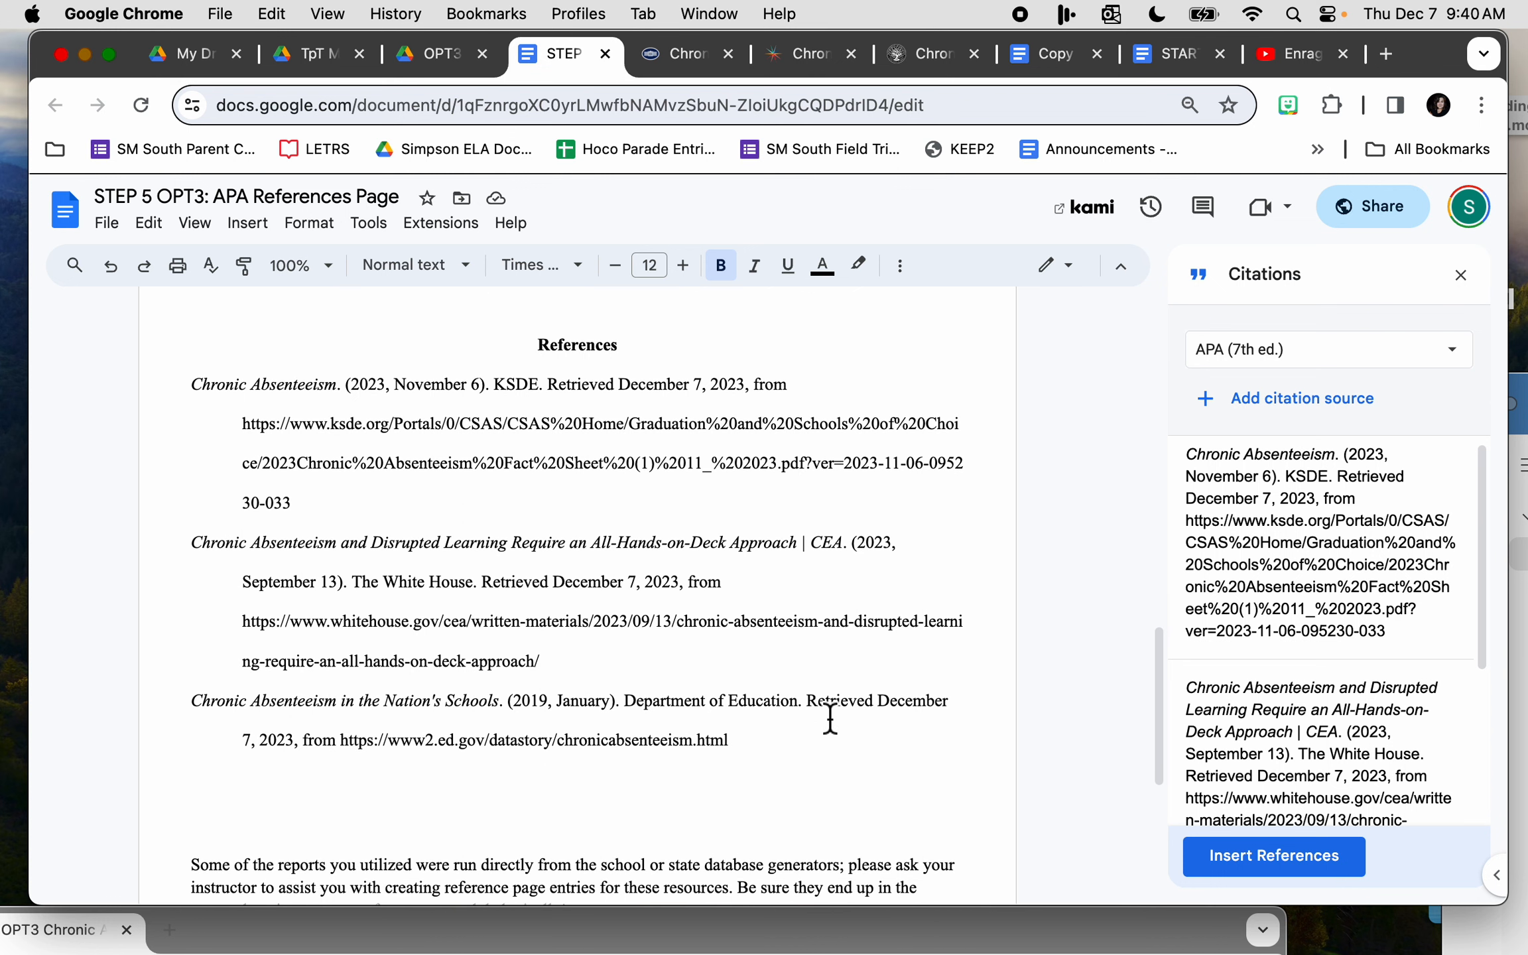